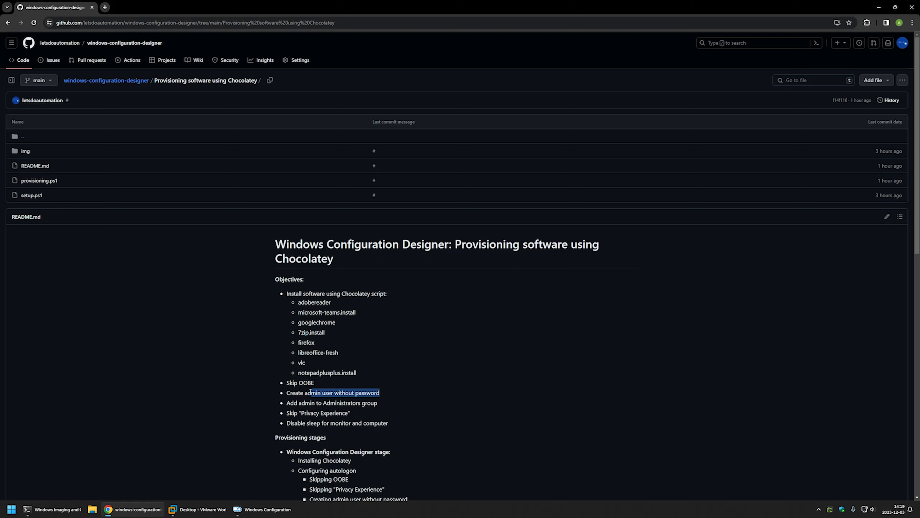
Step: Review the README objectives on the admin user, Administrators group, Privacy Experience and disabling sleep for monitor and computer
drag(385, 403, 285, 398)
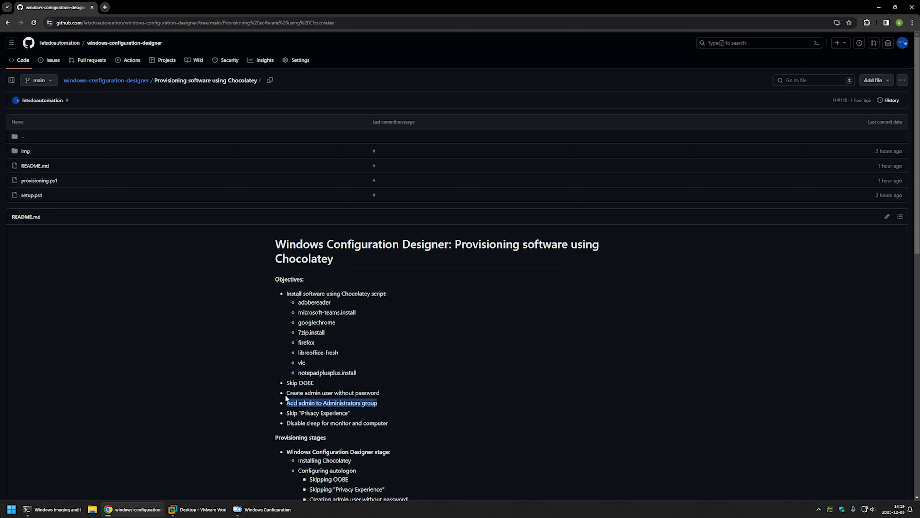
drag(361, 413, 286, 412)
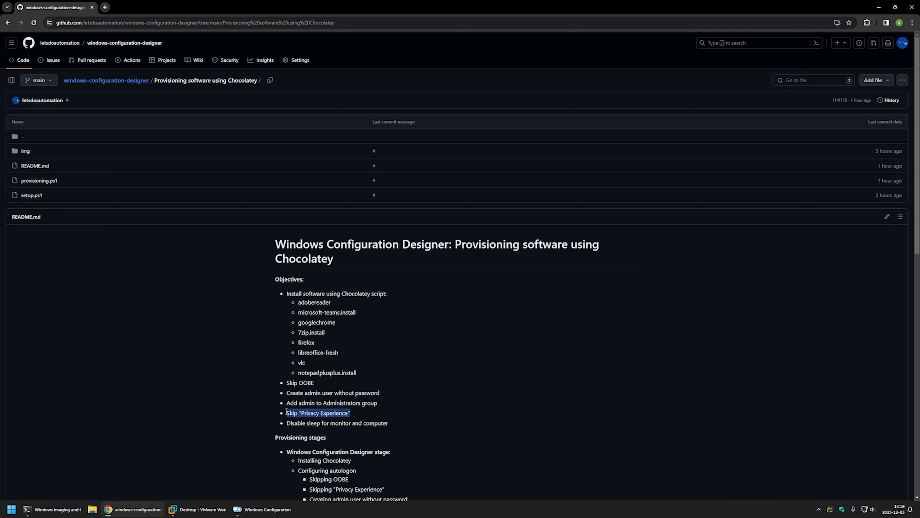
scroll(404, 379, down, 10)
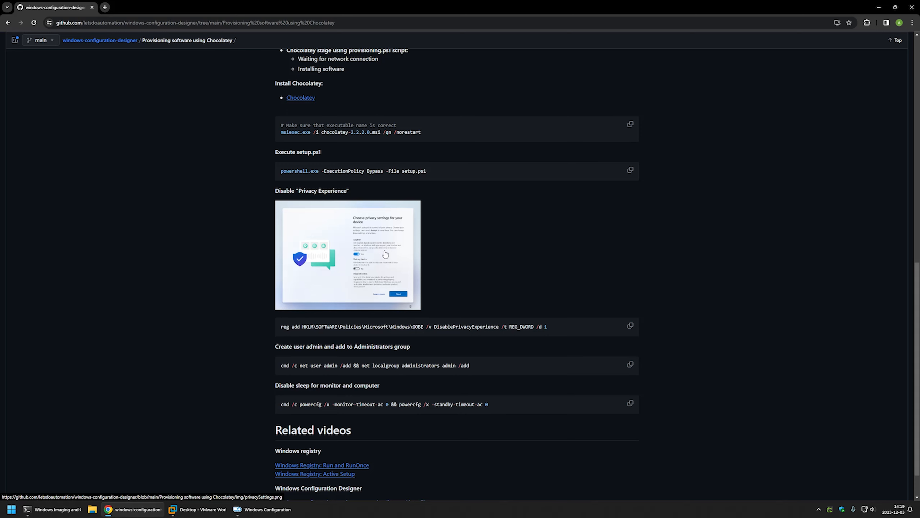
scroll(458, 254, up, 12)
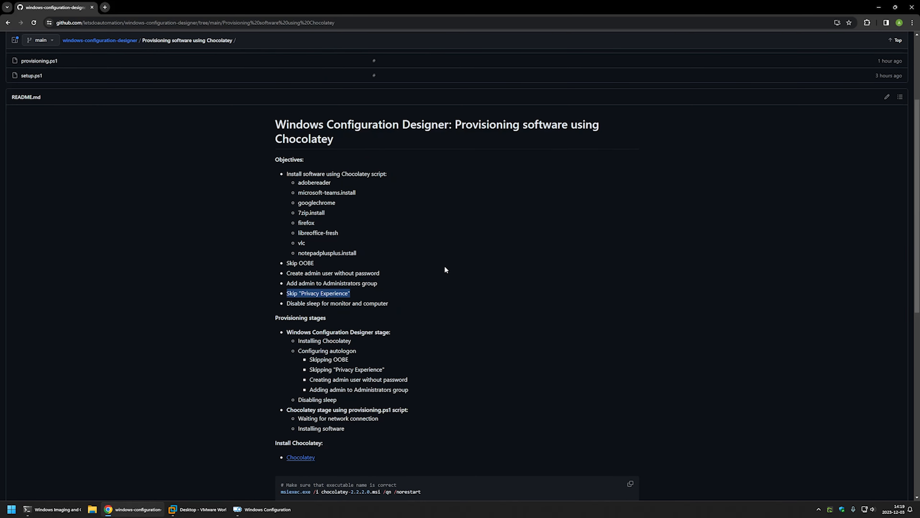
drag(393, 405, 288, 408)
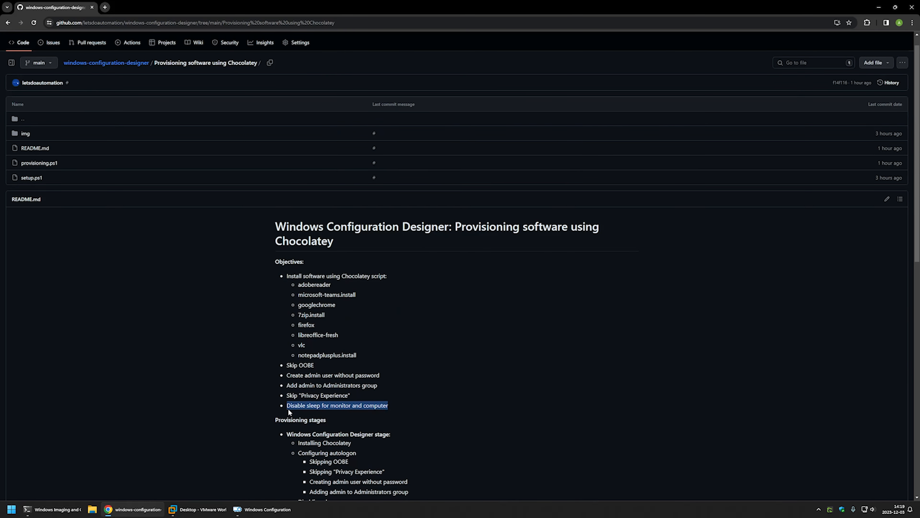
click(395, 404)
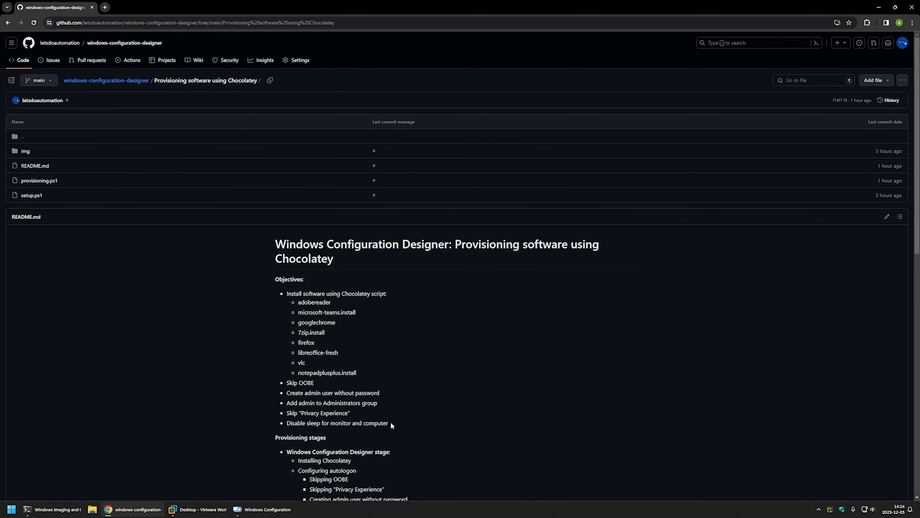
Step: Read the Windows Configuration Designer stage in the README's provisioning stages, covering the Chocolatey installation and autologon configuration
scroll(390, 421, down, 3)
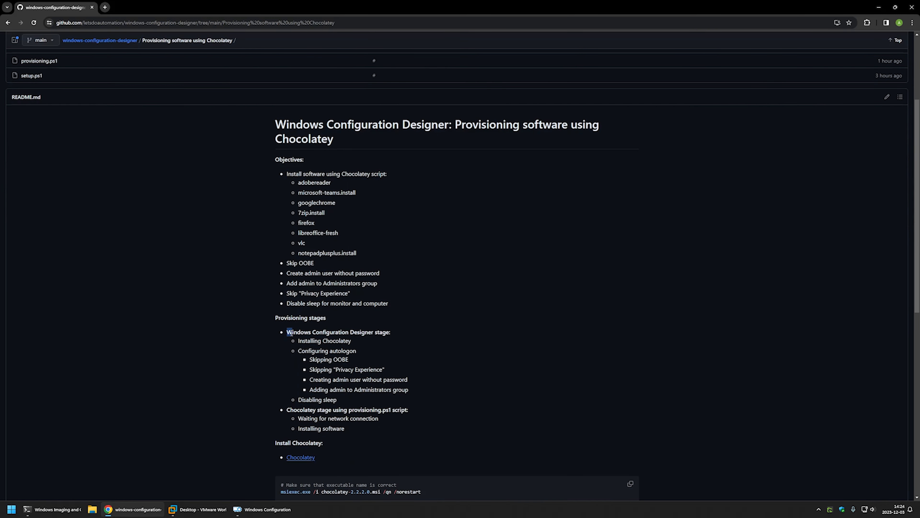
drag(286, 332, 385, 426)
click(385, 427)
drag(345, 400, 285, 328)
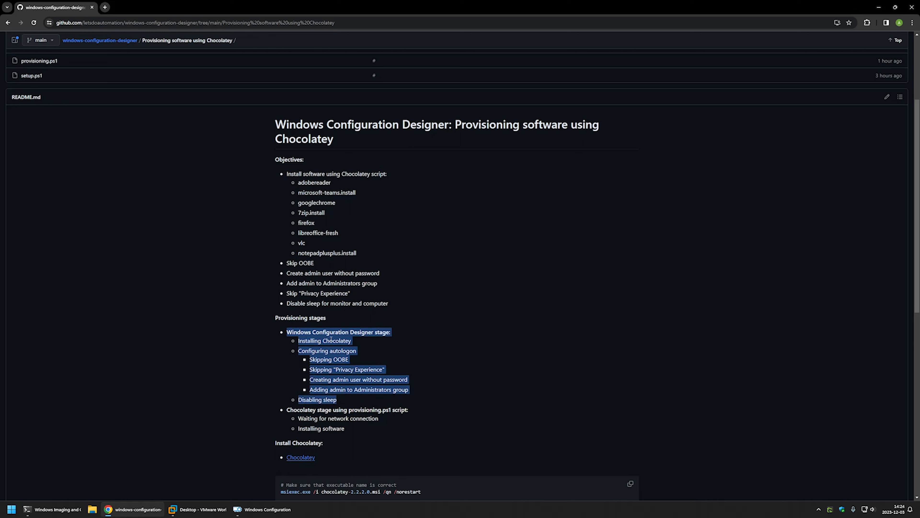
click(358, 343)
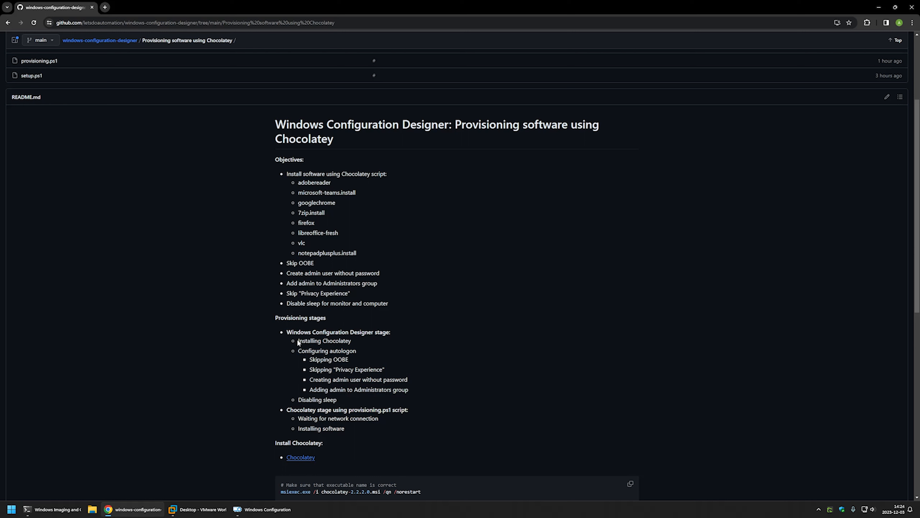
drag(298, 341, 357, 344)
click(363, 345)
drag(297, 351, 358, 352)
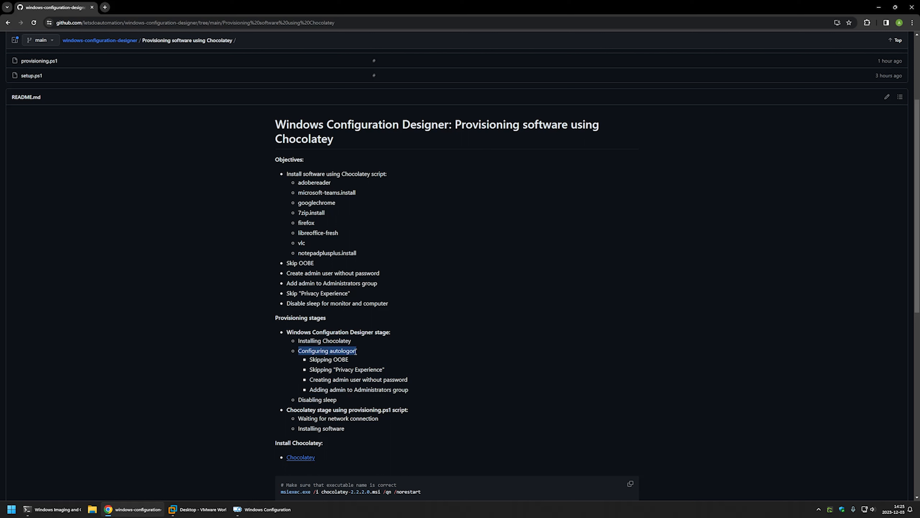
click(358, 353)
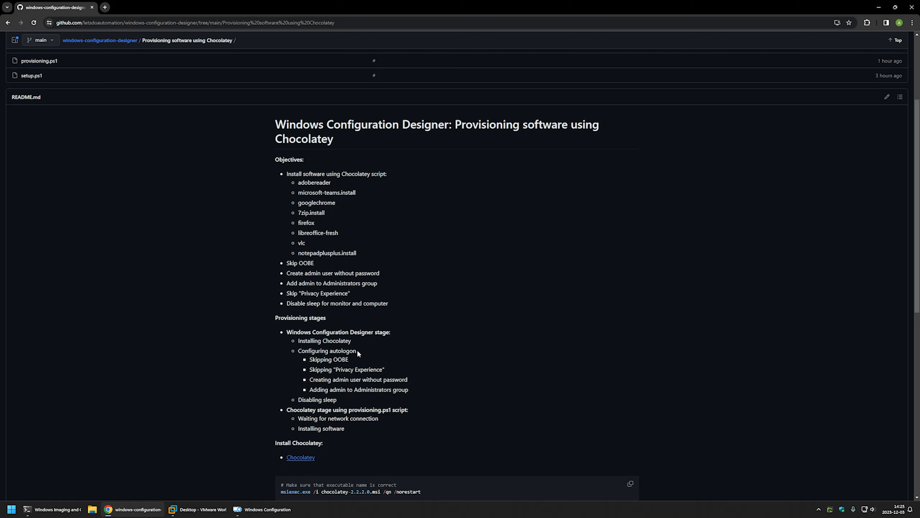
Step: Go through the autologon sub-items on OOBE, Privacy Experience and the admin user, plus the Disabling sleep item
drag(309, 360, 390, 371)
click(359, 362)
click(379, 371)
drag(309, 380, 417, 380)
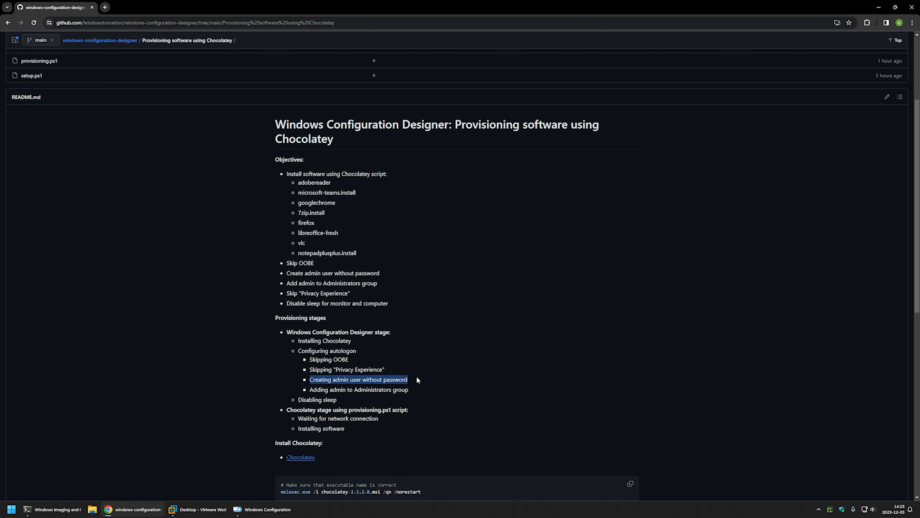
click(414, 382)
drag(310, 389, 413, 389)
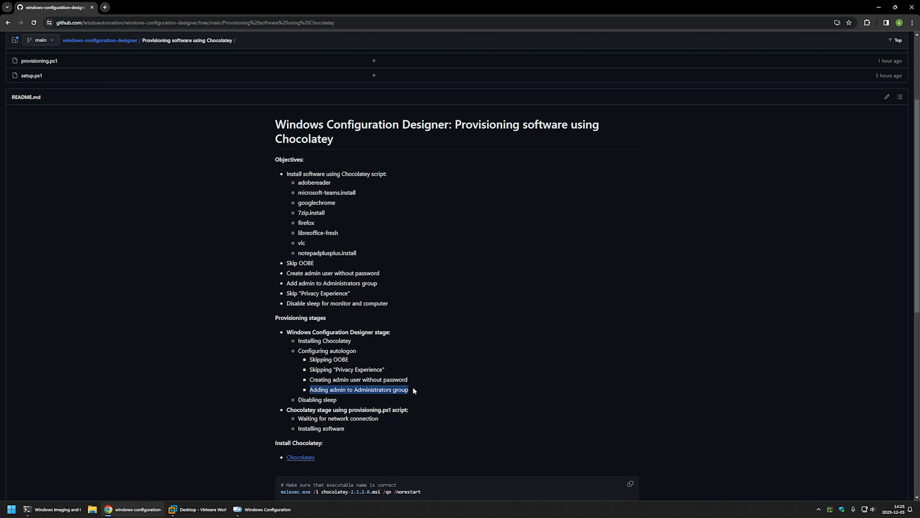
click(414, 390)
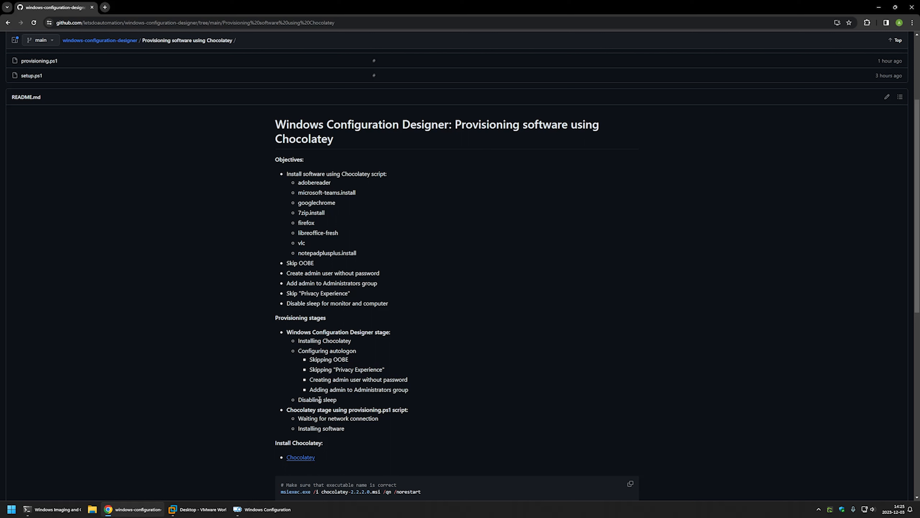
drag(300, 399, 340, 398)
click(341, 398)
Step: Read the Chocolatey stage that uses the provisioning.ps1 script, covering the network wait and software installation
drag(286, 411, 414, 414)
click(414, 414)
drag(297, 418, 381, 420)
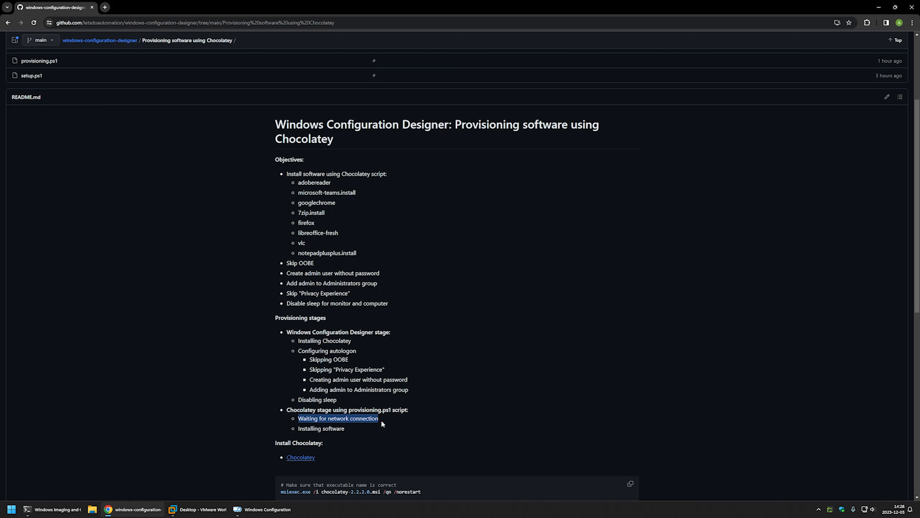
click(365, 423)
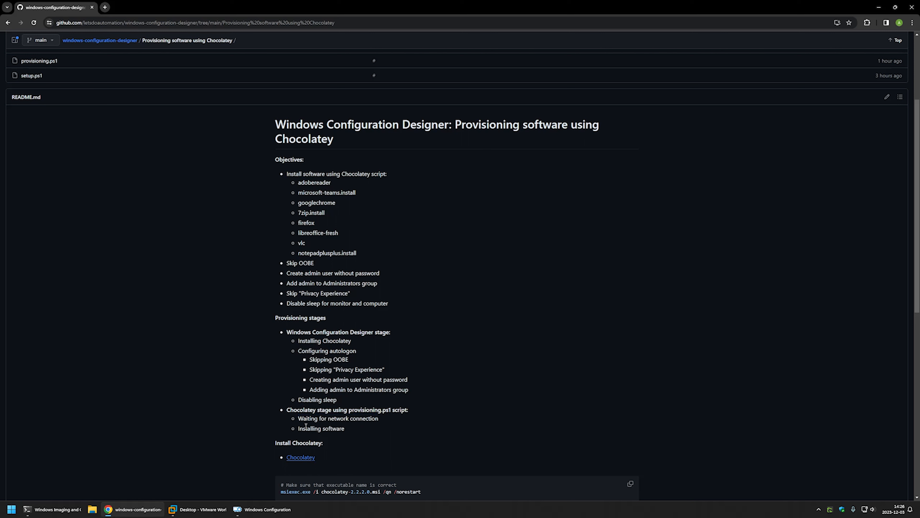
click(348, 430)
Step: Open the README's Chocolatey link in a separate tab and download chocolatey-2.2.2.0.msi from the latest release, 2.2.2
scroll(350, 428, down, 3)
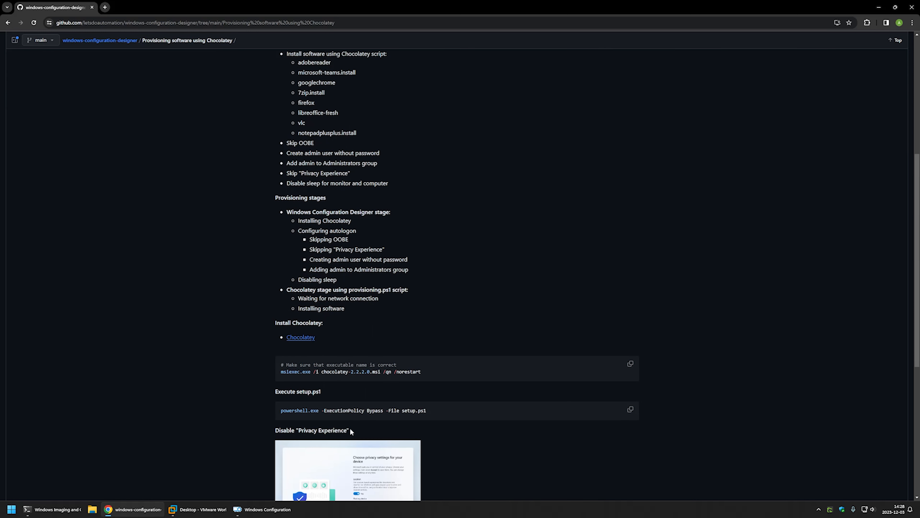
middle_click(308, 343)
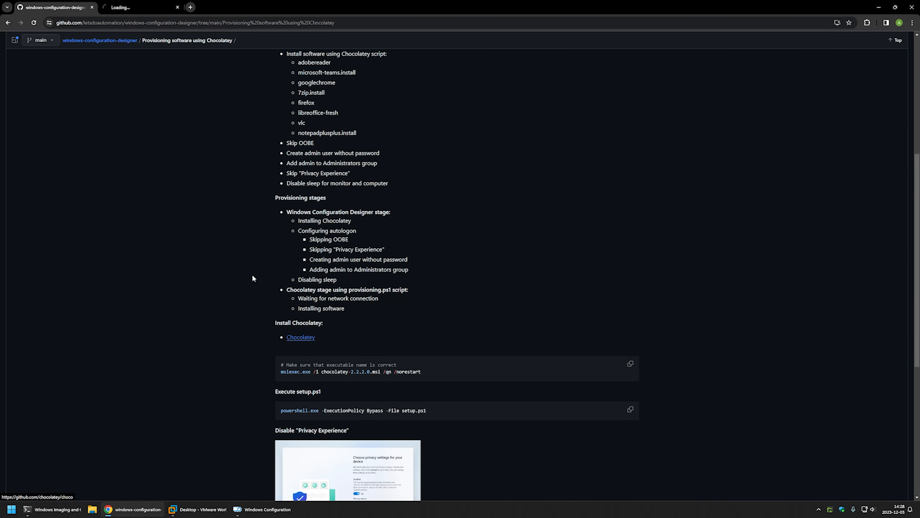
click(139, 7)
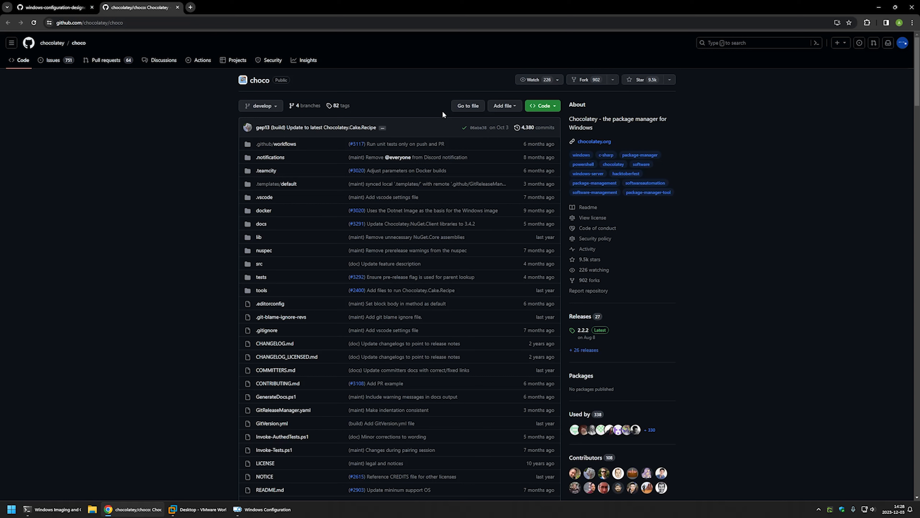
click(580, 332)
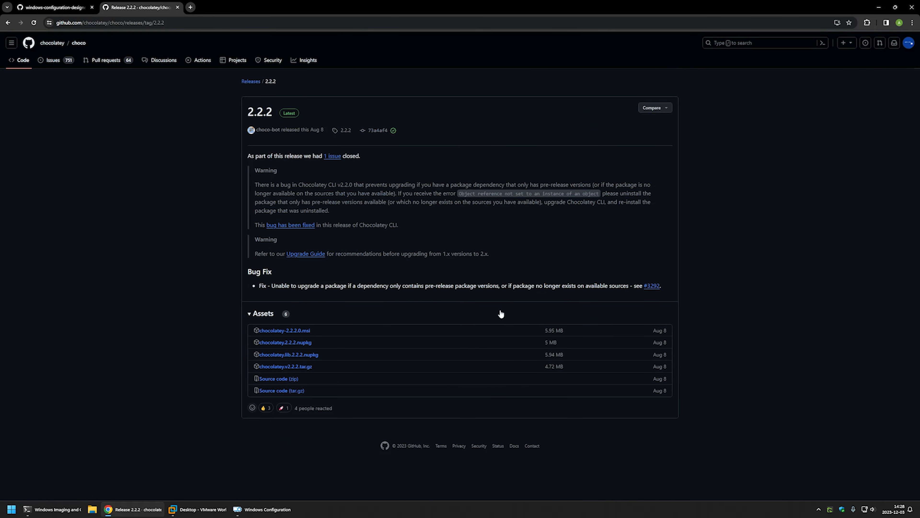
click(303, 332)
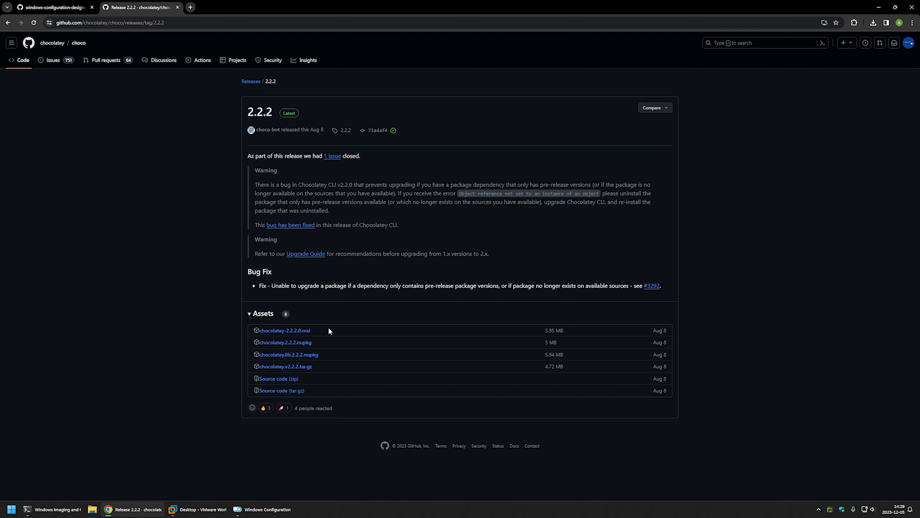
Step: Open setup.ps1 in the windows-configuration-designer repository, review its folder creation, file copying and RunOnce entry, and download the raw file
click(75, 11)
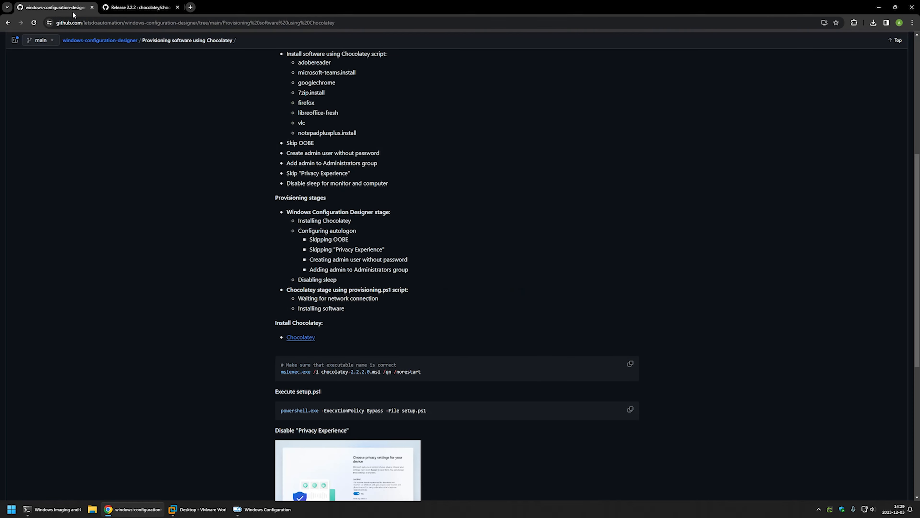
scroll(291, 174, up, 7)
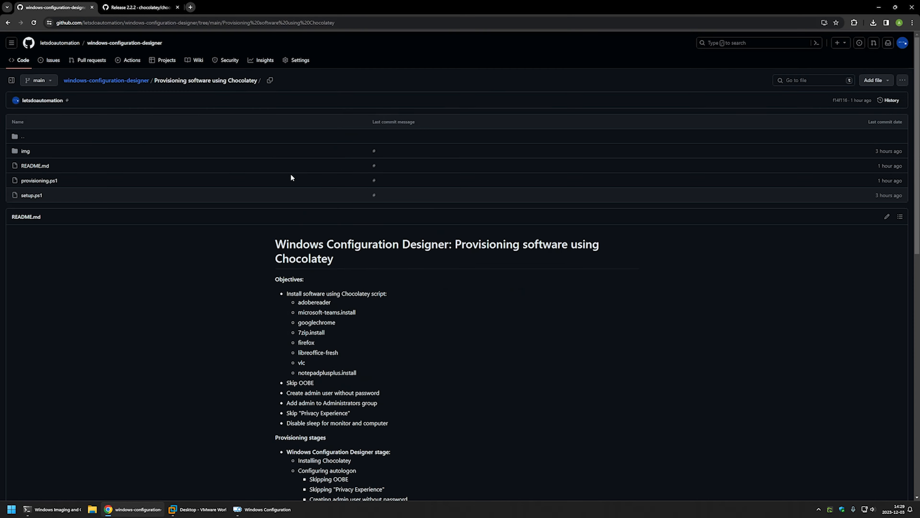
click(31, 195)
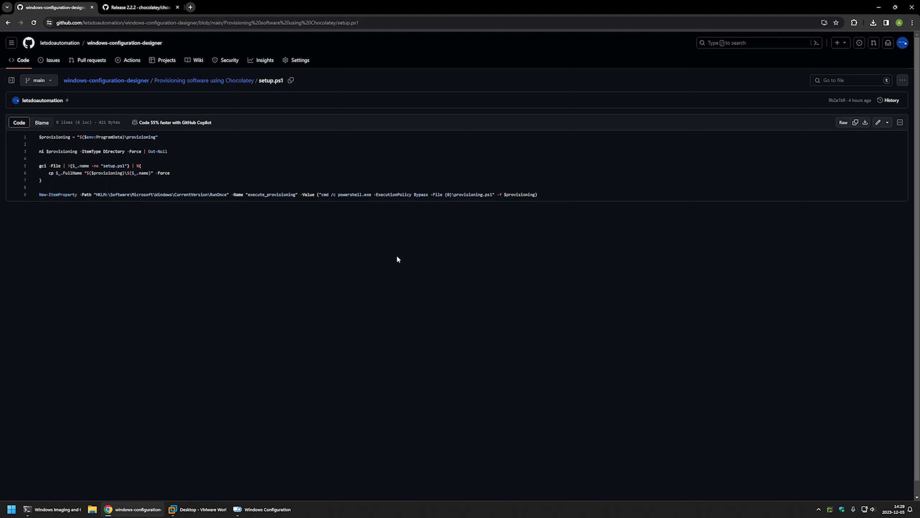
drag(180, 152, 39, 137)
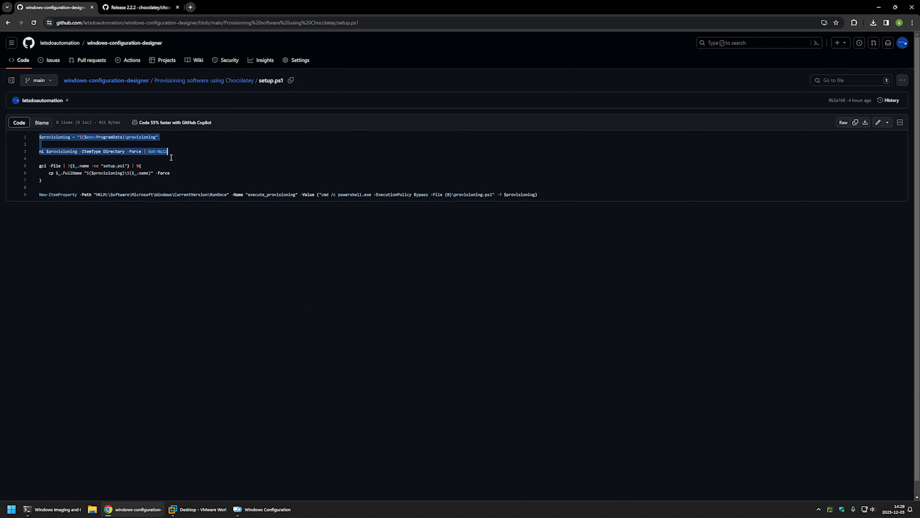
drag(65, 177, 38, 169)
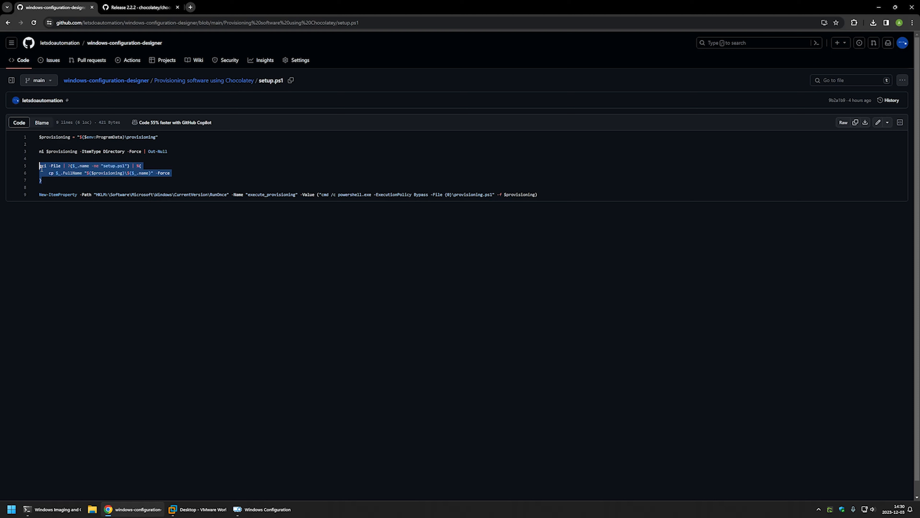
double_click(215, 195)
double_click(102, 196)
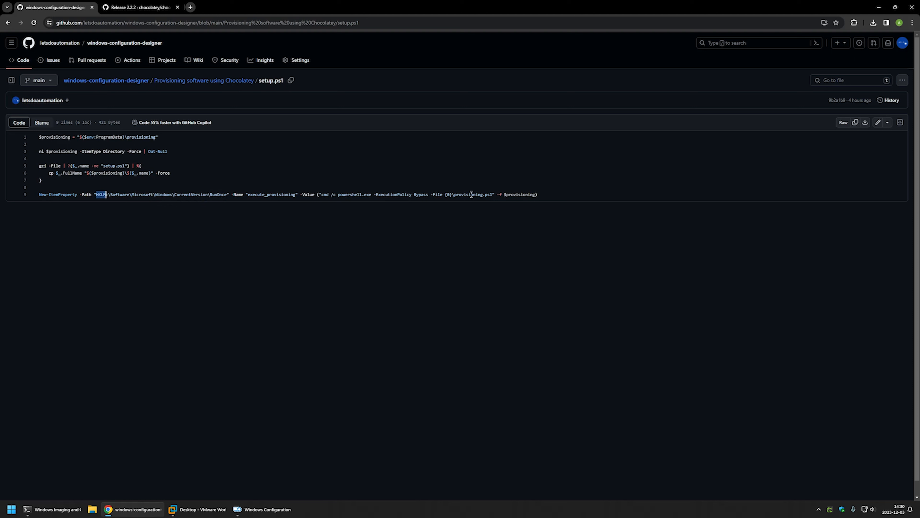
drag(493, 195, 447, 195)
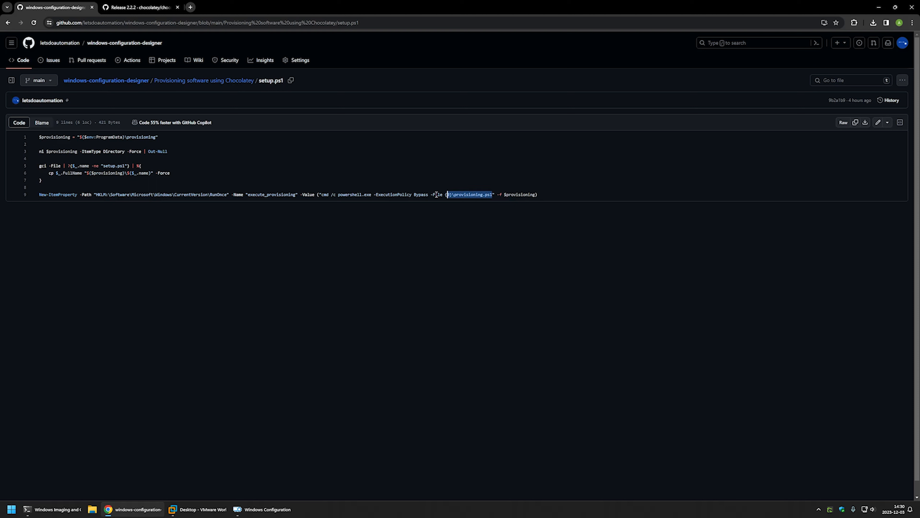
click(554, 181)
click(866, 123)
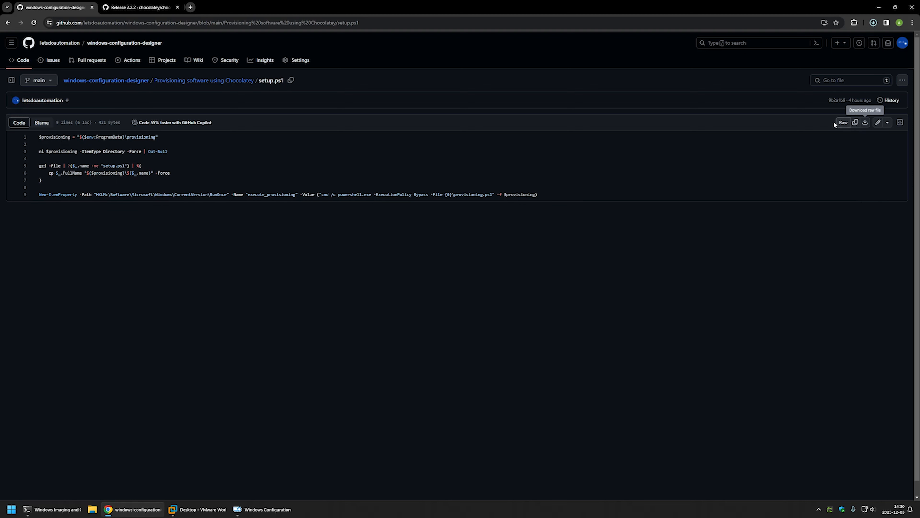
Step: Return to the Chocolatey provisioning folder, open provisioning.ps1 and examine its network-wait loop with the Test-NetConnection check
click(181, 80)
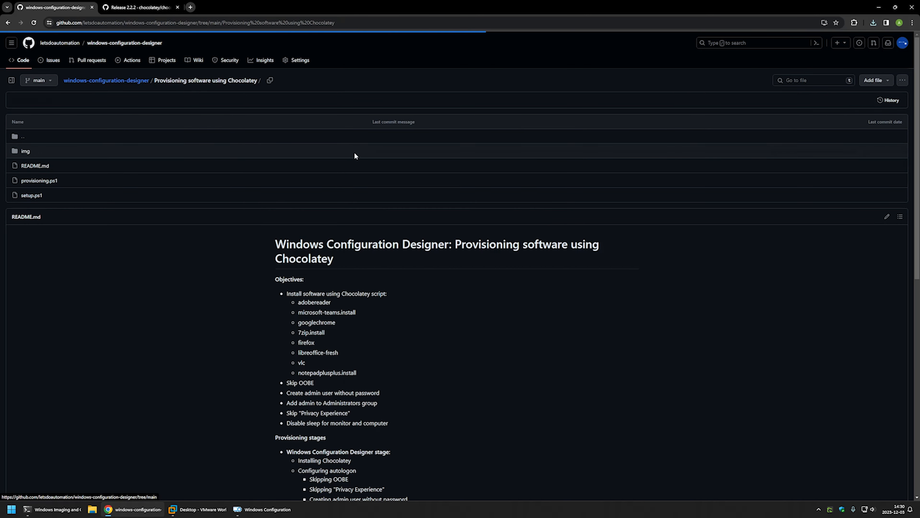
click(55, 180)
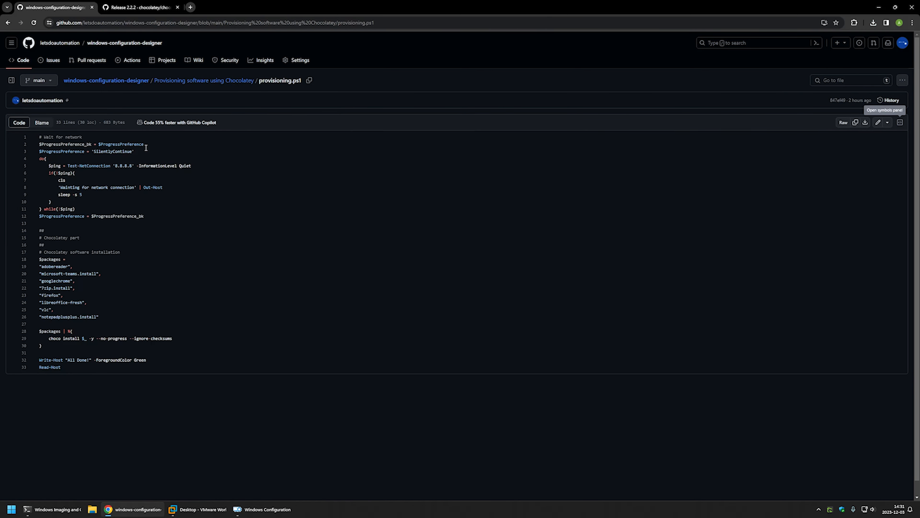
drag(147, 217, 39, 144)
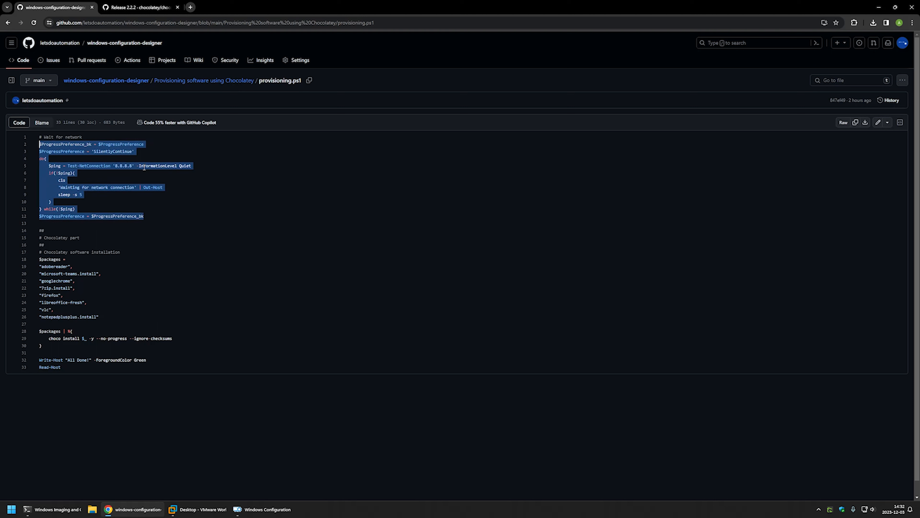
click(111, 165)
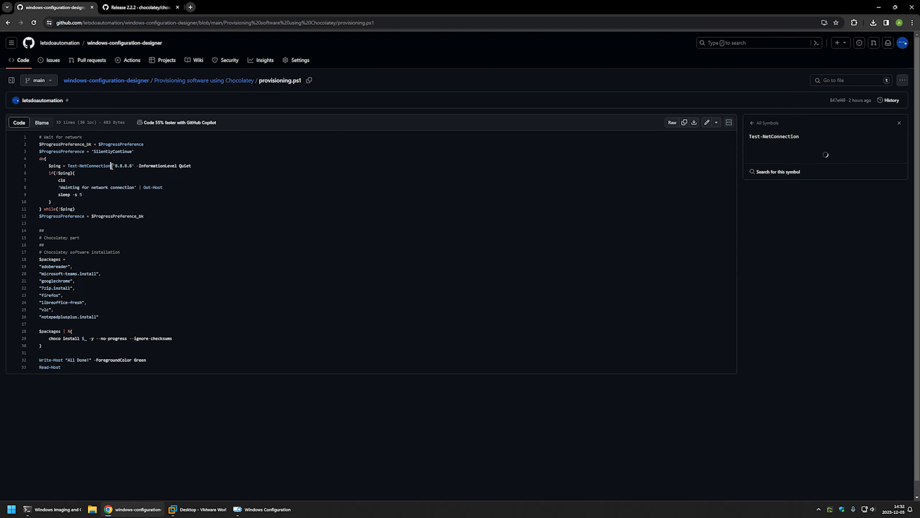
drag(112, 166, 134, 166)
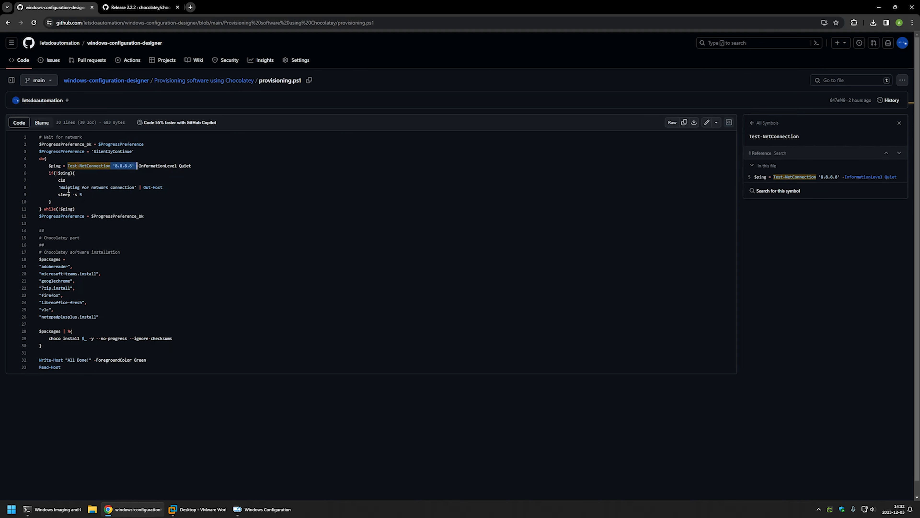
drag(65, 187, 91, 193)
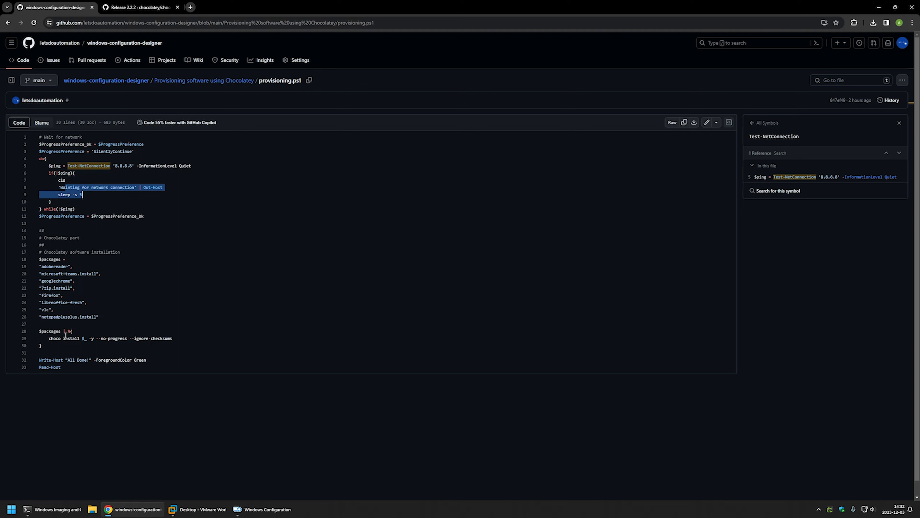
Step: Examine the $packages list in provisioning.ps1 and the choco install loop with its --ignore-checksums option
drag(55, 344, 38, 260)
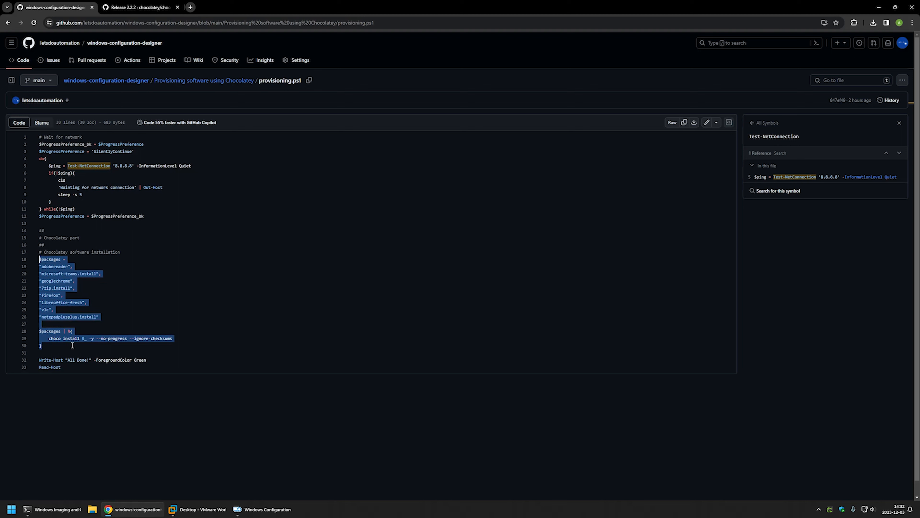
click(91, 317)
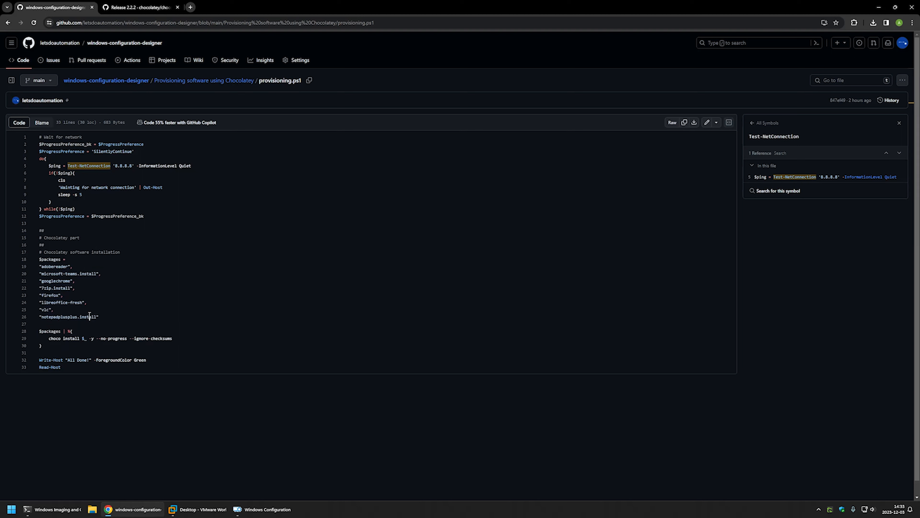
drag(90, 316, 39, 258)
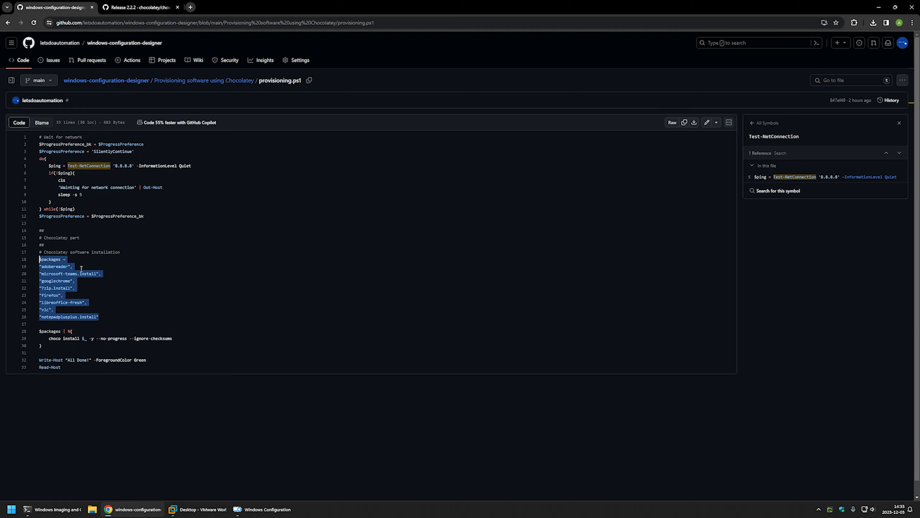
click(82, 269)
drag(98, 317, 39, 266)
drag(172, 338, 131, 339)
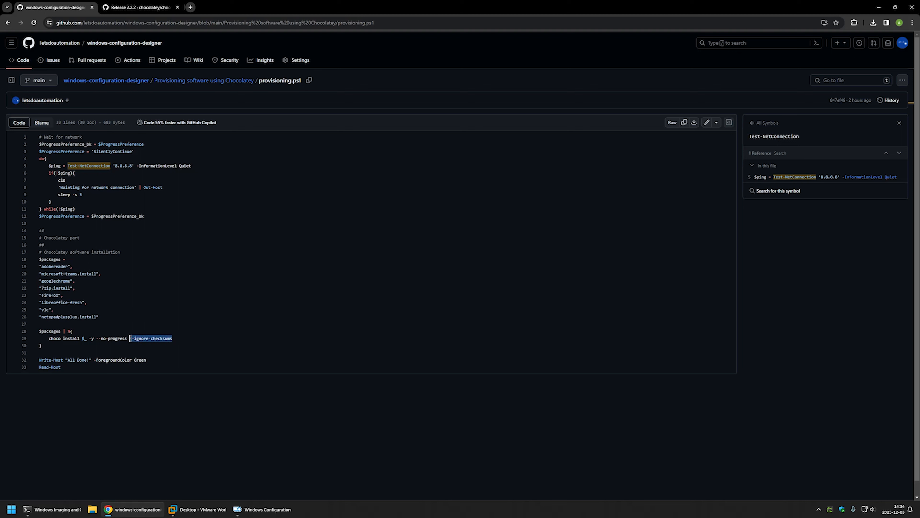
drag(130, 338, 130, 339)
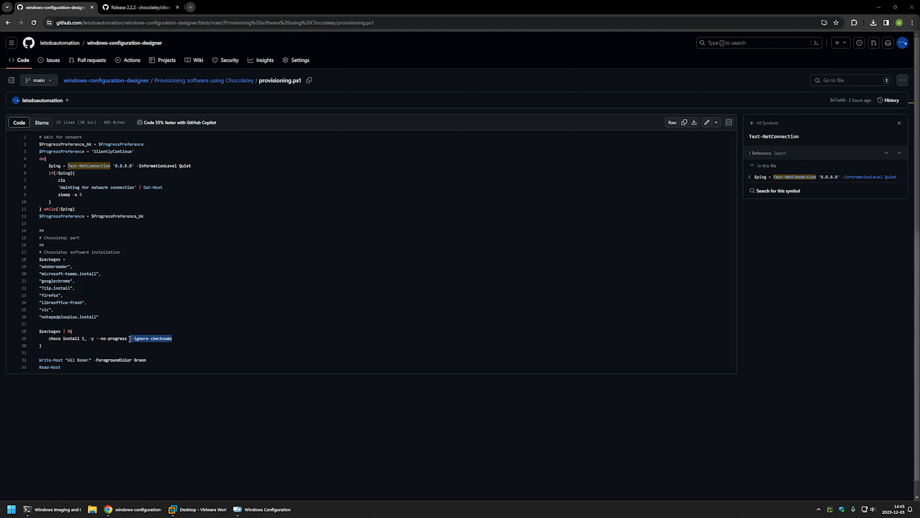
drag(130, 338, 128, 337)
Step: Download the raw provisioning.ps1 file and open the Downloads folder in File Explorer
click(695, 123)
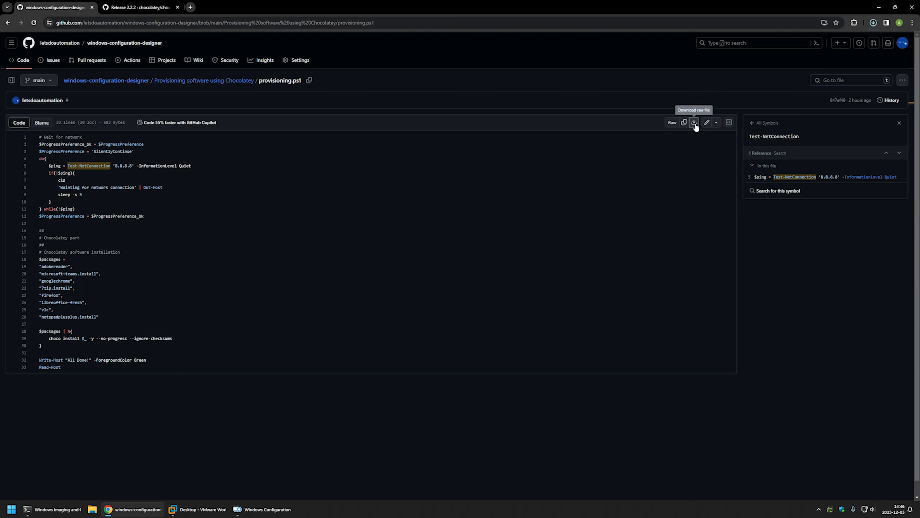
right_click(92, 509)
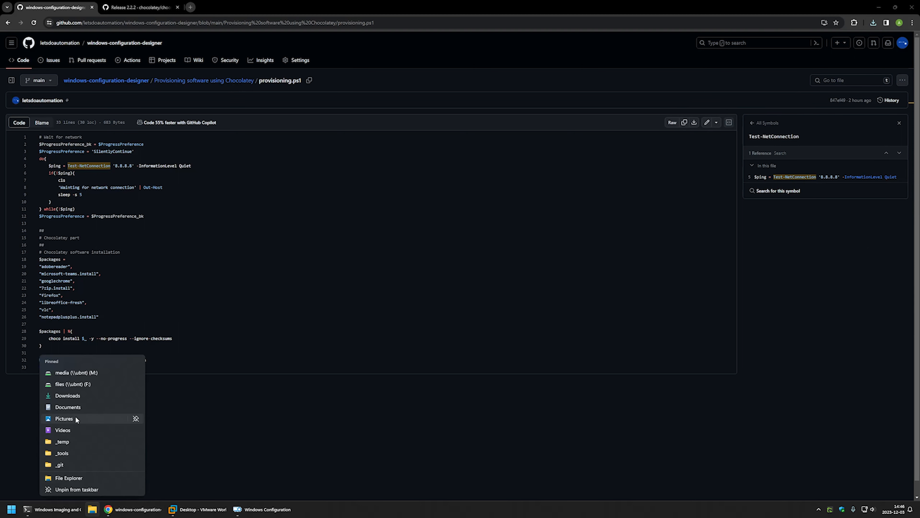
click(76, 396)
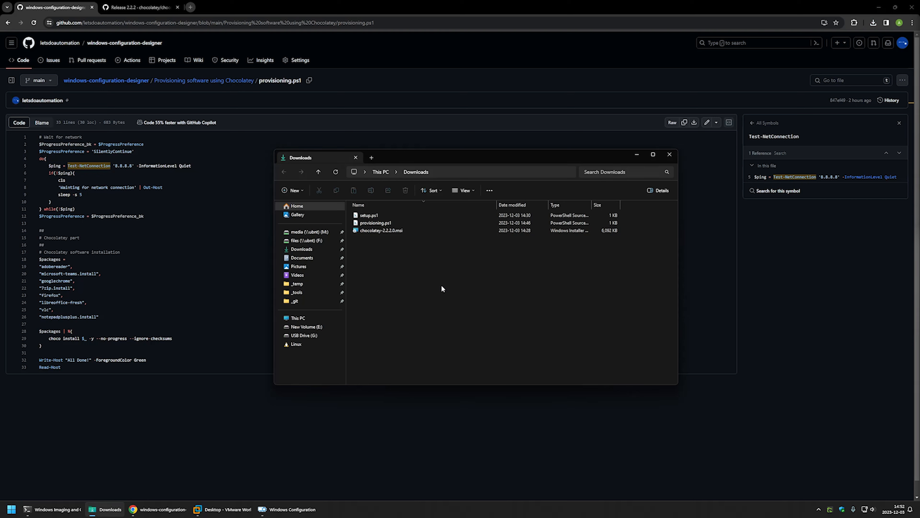
Step: Switch to Windows Configuration Designer and create a provisioning package project named "package" for all Windows desktop editions
click(287, 509)
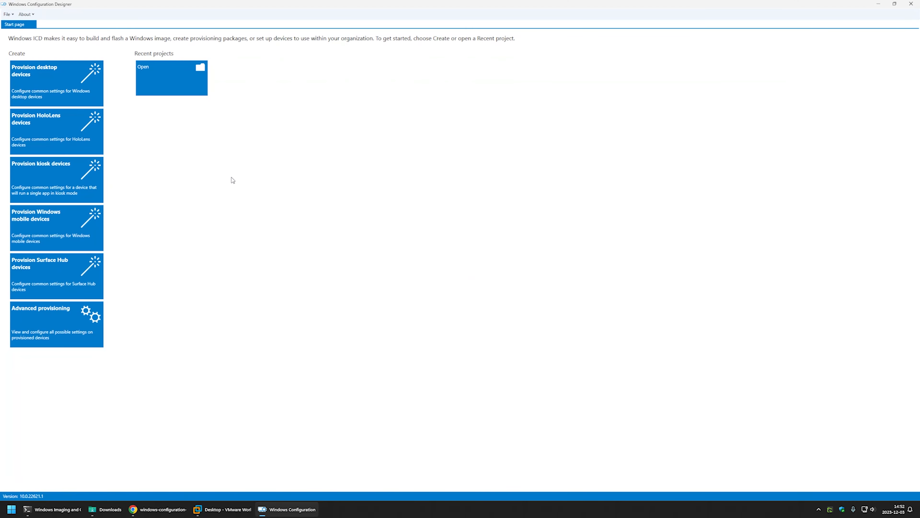
click(7, 14)
click(16, 23)
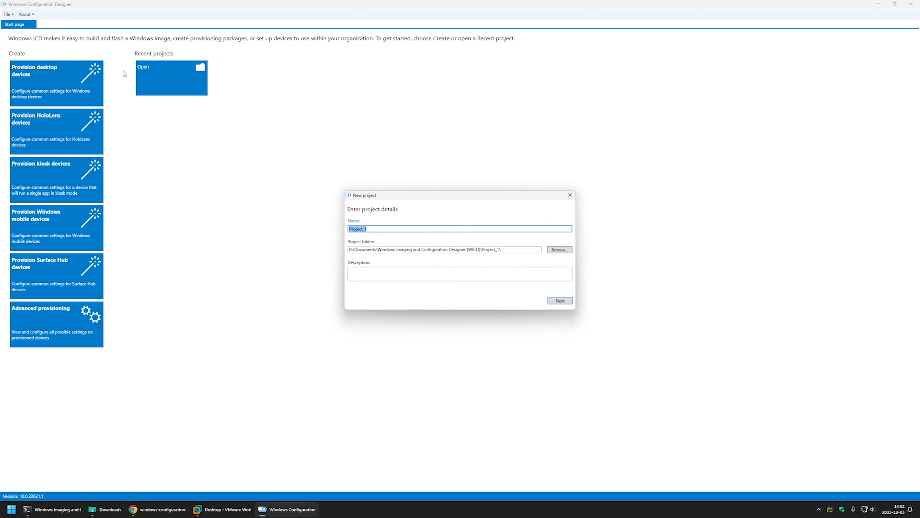
text(package)
click(553, 301)
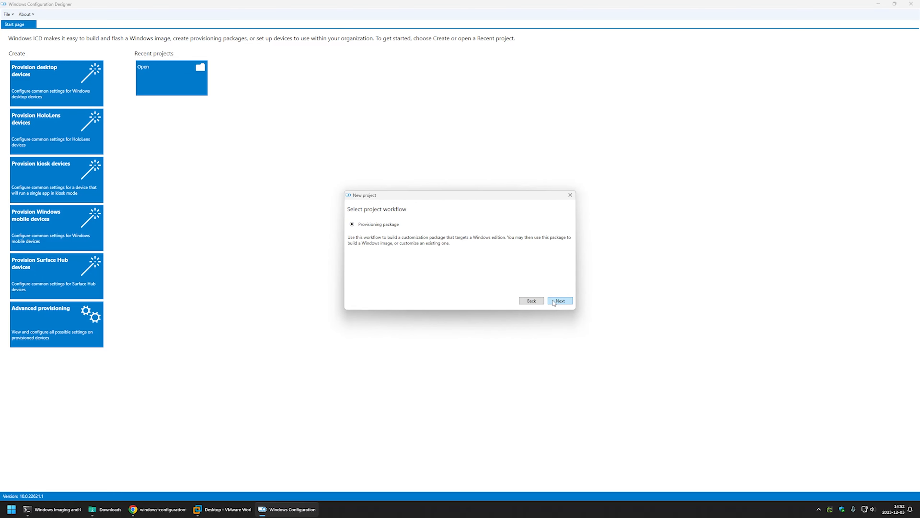
click(553, 302)
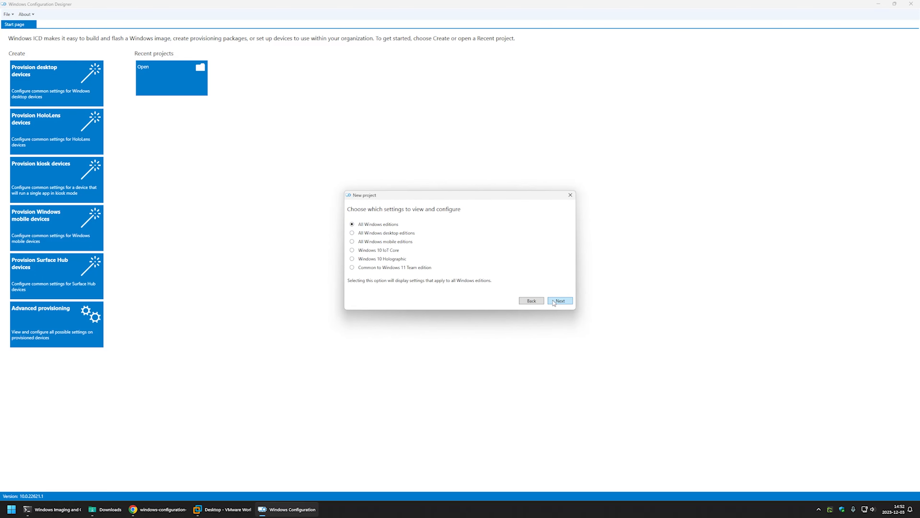
click(380, 235)
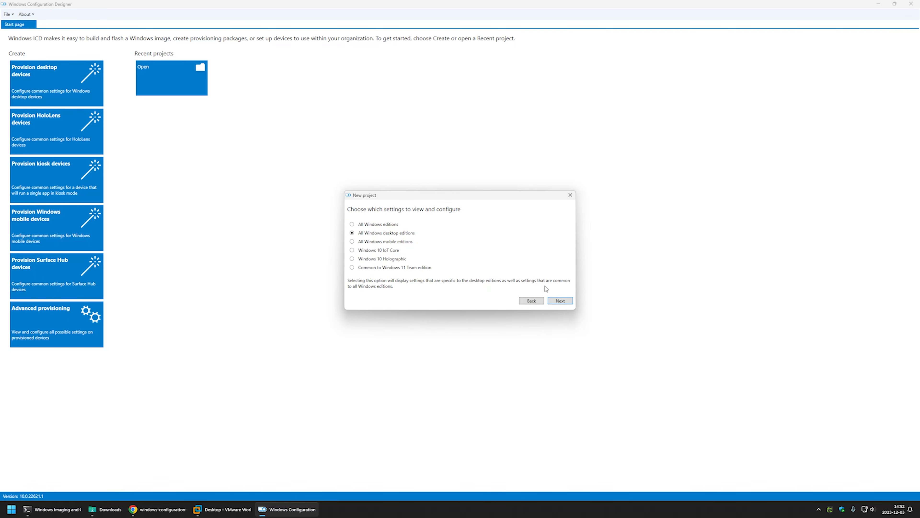
click(559, 300)
click(571, 302)
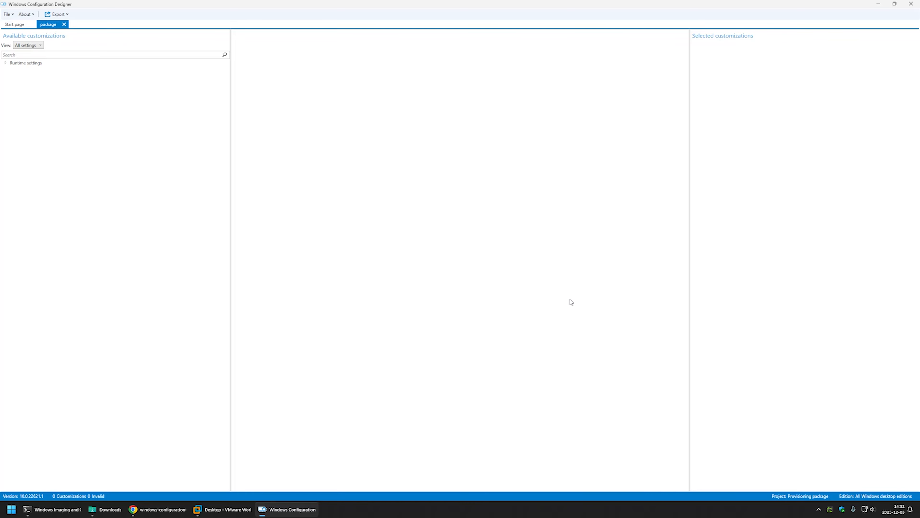
Step: Add a command named install_chocolatey under ProvisioningCommands > PrimaryContext in the runtime settings
click(7, 64)
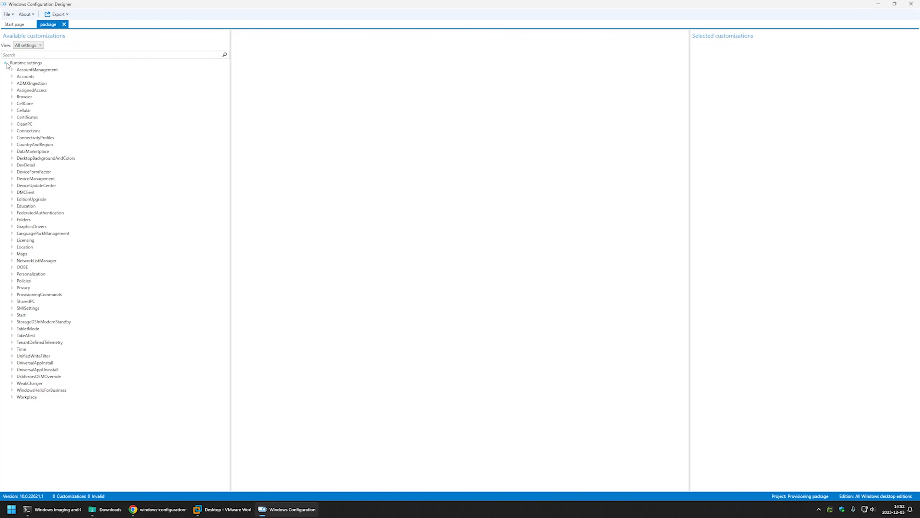
click(12, 294)
click(19, 308)
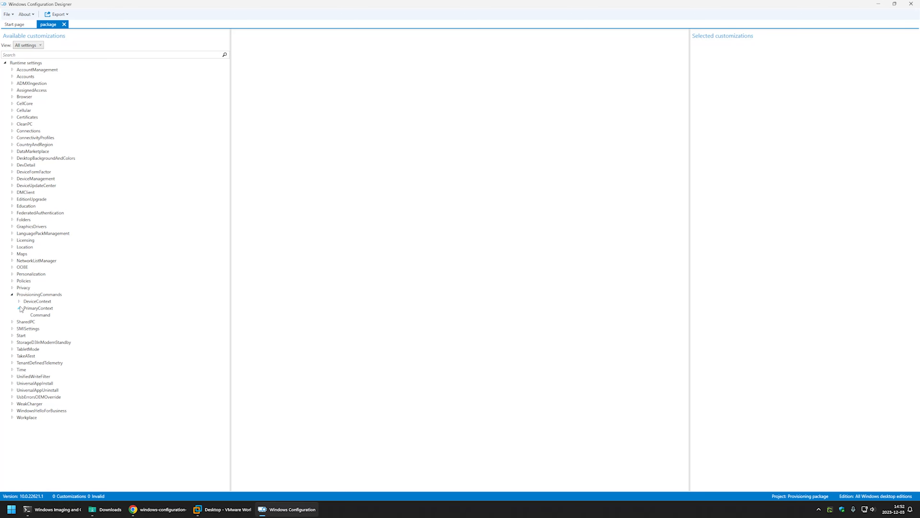
click(45, 315)
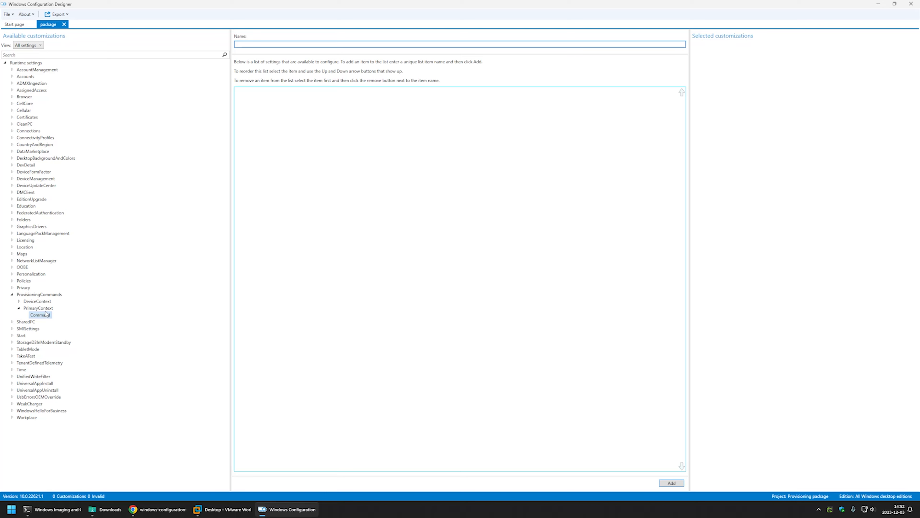
text(install_chocolatey)
click(671, 483)
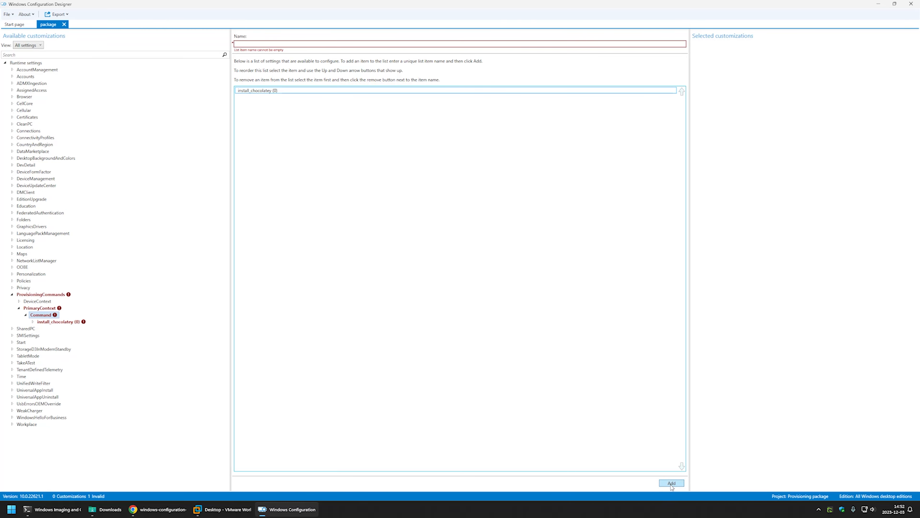
Step: Copy "msiexec.exe /i chocolatey-2.2.2.0.msi /qn /norestart" from the README on GitHub into the CommandLine of install_chocolatey
click(63, 323)
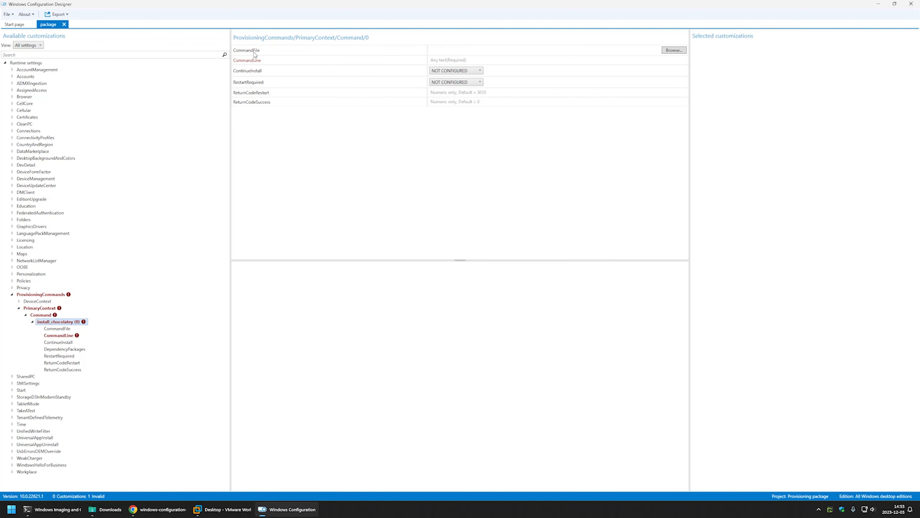
click(159, 509)
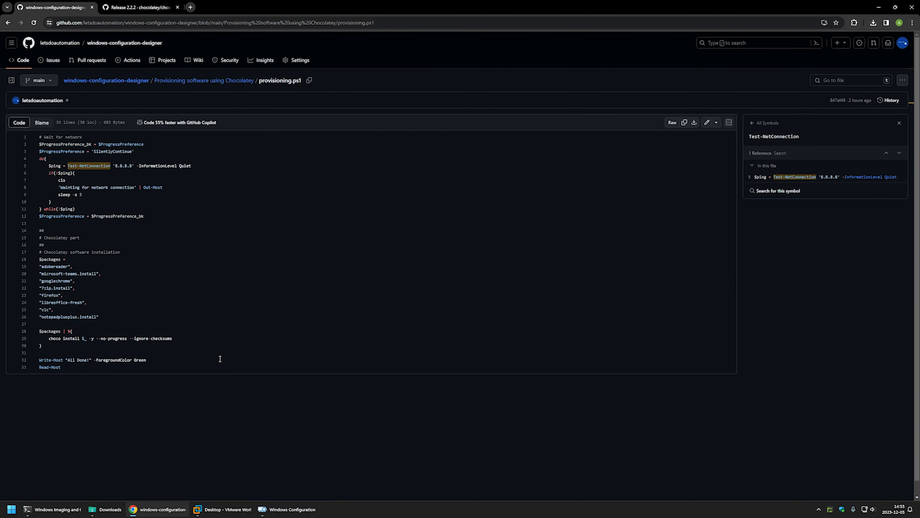
click(175, 79)
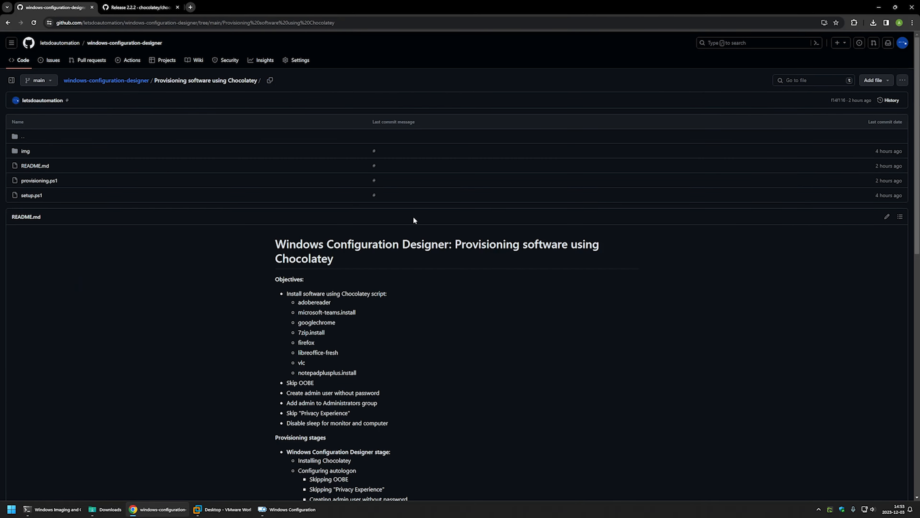
scroll(414, 217, down, 10)
drag(280, 252, 420, 252)
right_click(415, 253)
click(434, 259)
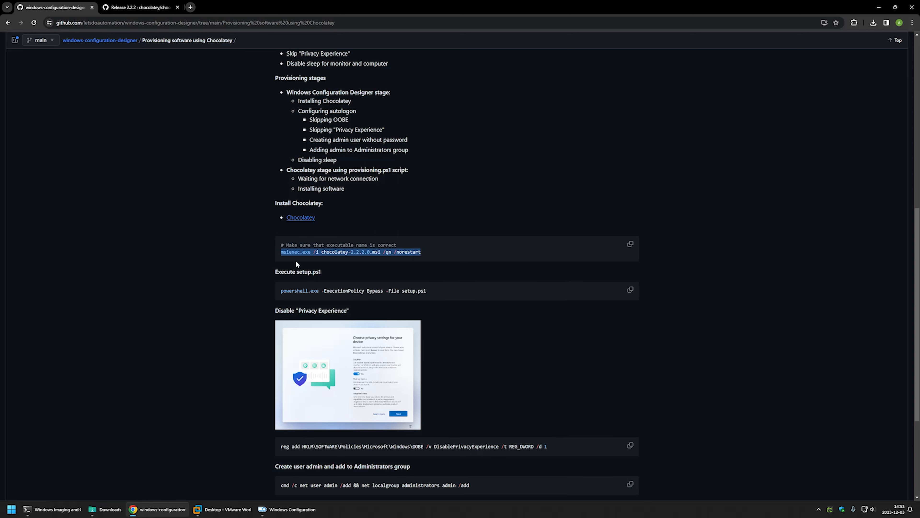
key(alt+Tab)
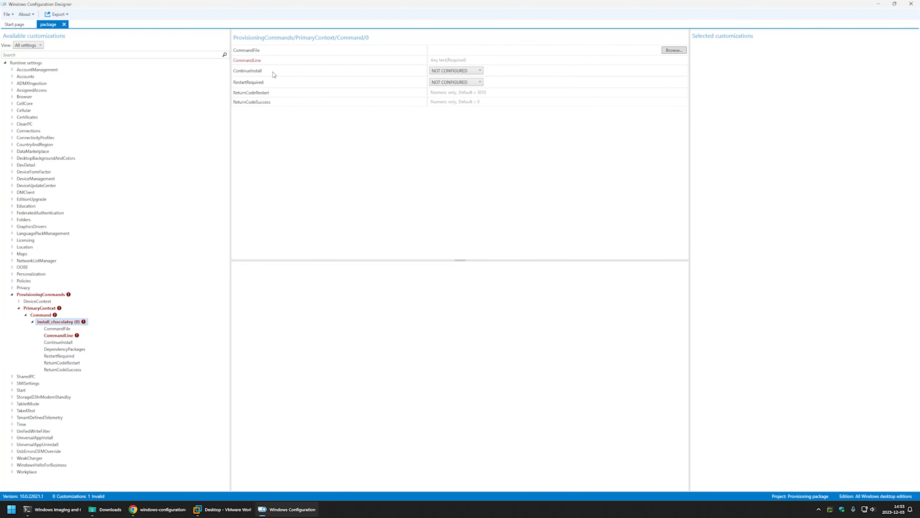
click(453, 61)
key(ctrl+v)
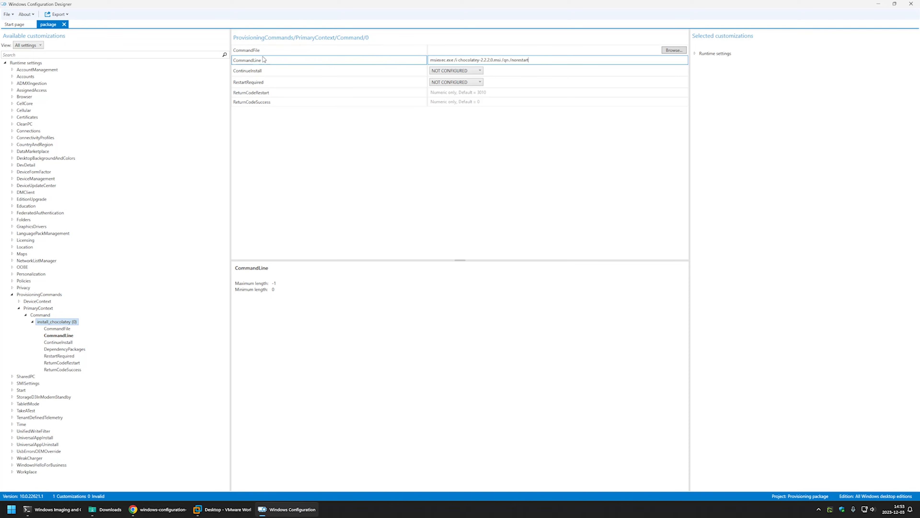
Step: Check the installer name in the command line and set the CommandFile of install_chocolatey to chocolatey-2.2.2.0.msi from Downloads
drag(458, 60, 501, 60)
click(676, 51)
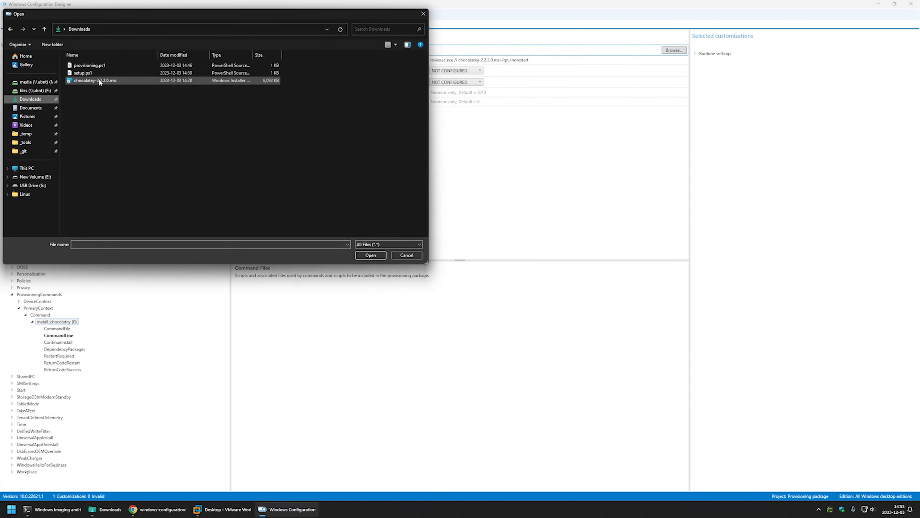
double_click(99, 81)
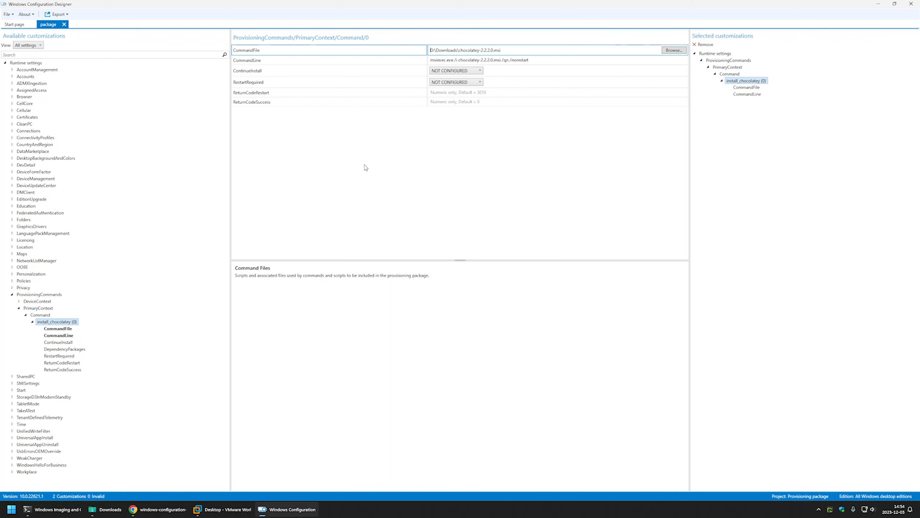
Step: Add provisioning.ps1 and setup.ps1 from Downloads to the DeviceContext CommandFiles
click(19, 301)
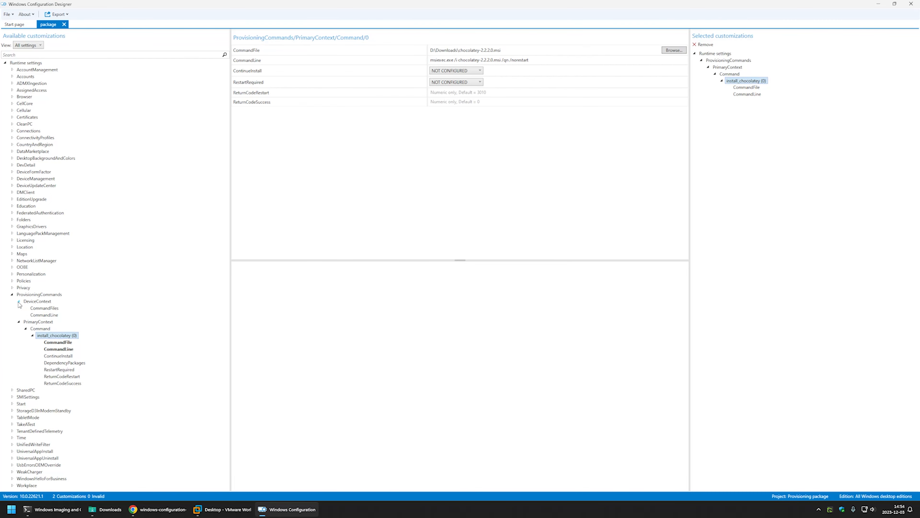
click(53, 309)
click(674, 48)
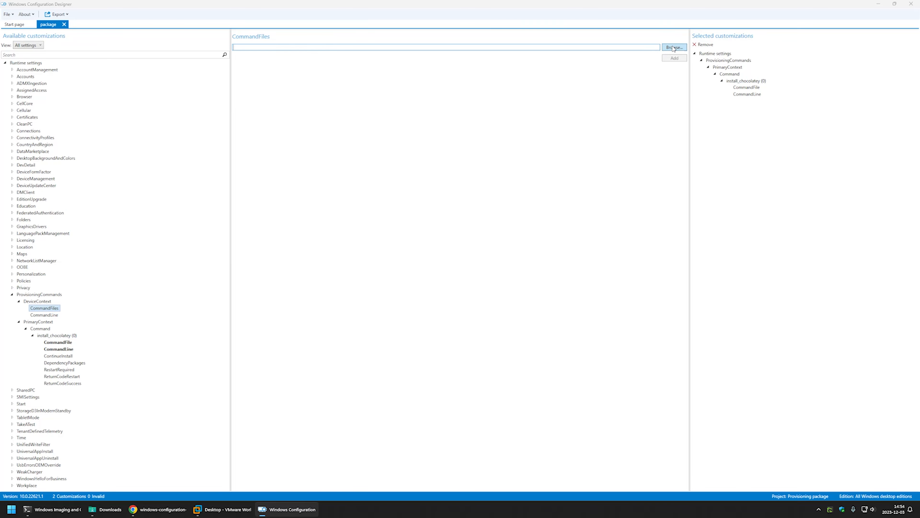
click(30, 99)
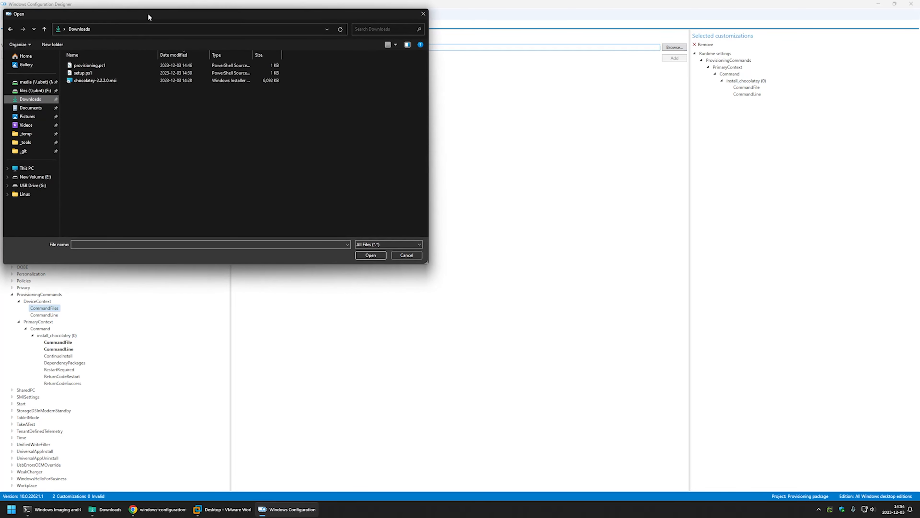
drag(148, 14, 373, 56)
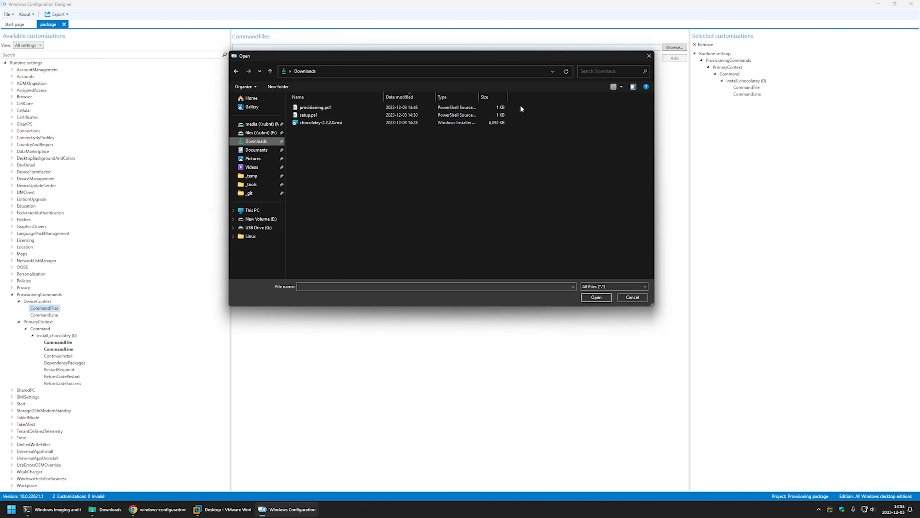
drag(519, 106, 311, 116)
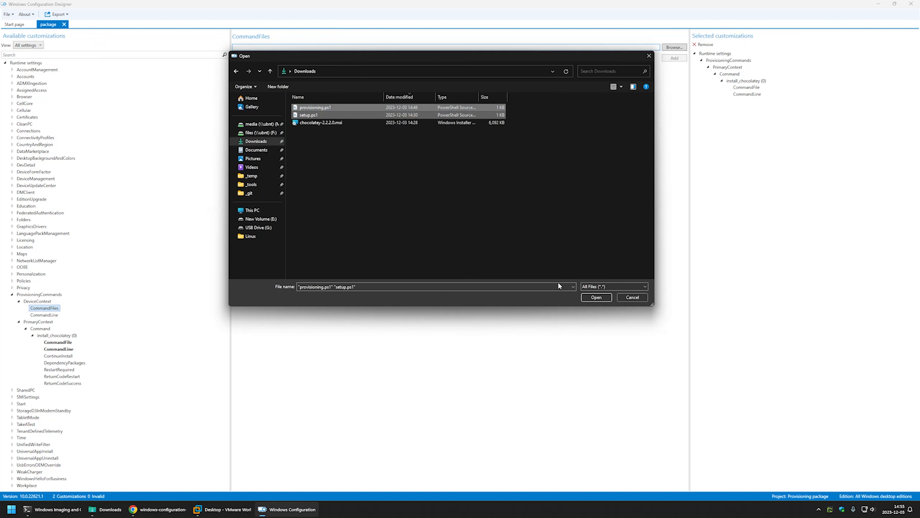
click(588, 297)
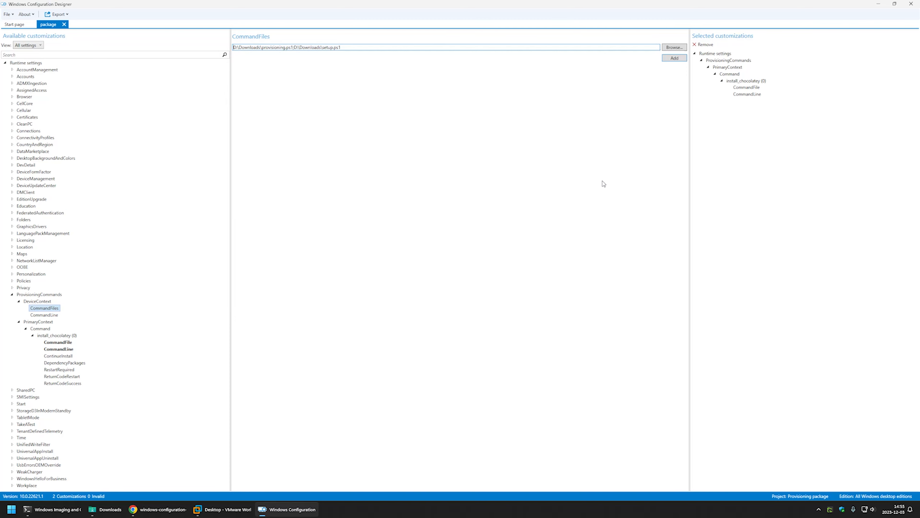
click(674, 58)
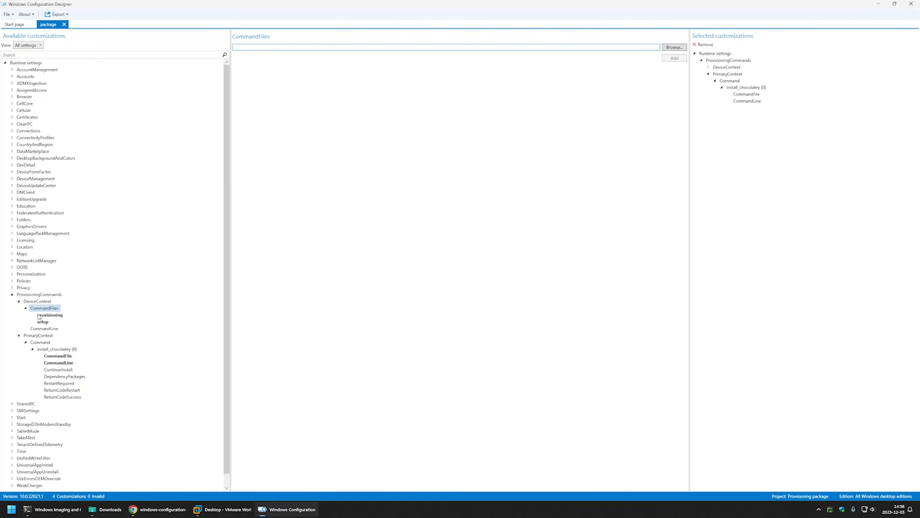
Step: Copy "powershell.exe -ExecutionPolicy Bypass -File setup.ps1" from the GitHub README into the DeviceContext CommandLine
click(51, 329)
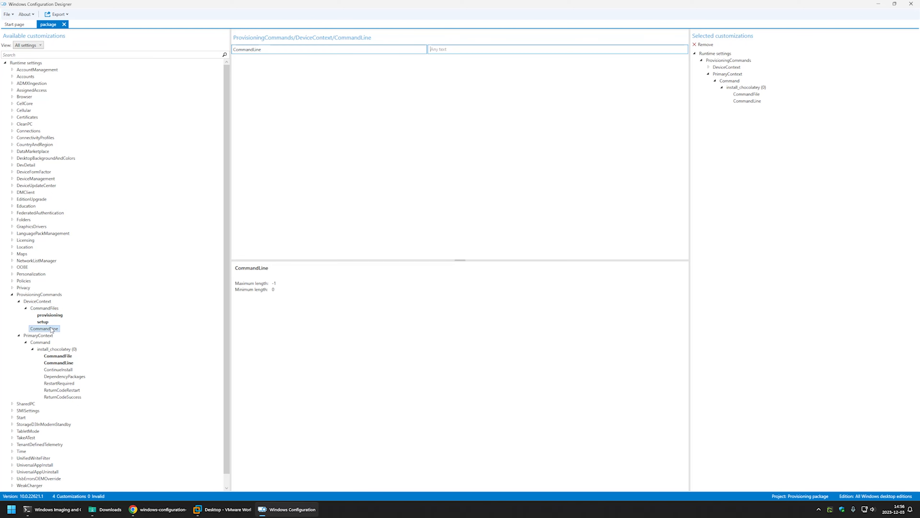
click(157, 509)
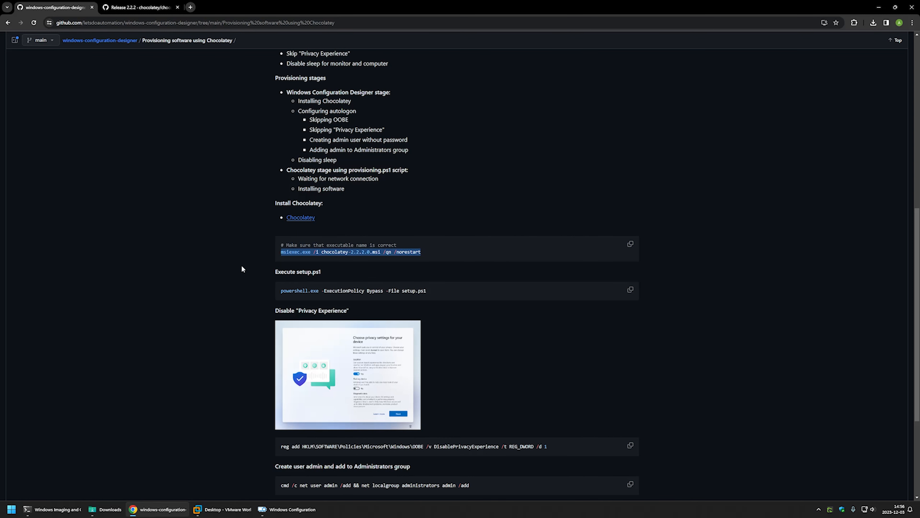
drag(431, 292, 280, 292)
right_click(310, 292)
click(319, 302)
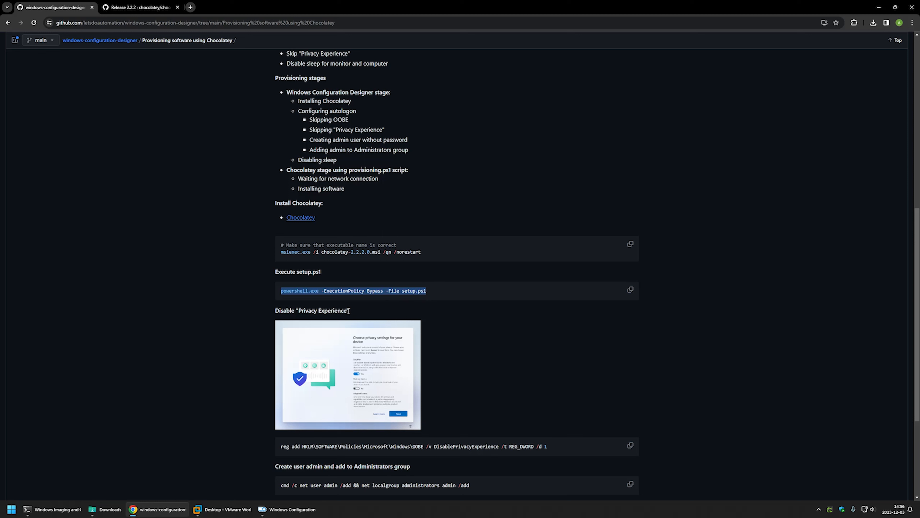
click(287, 509)
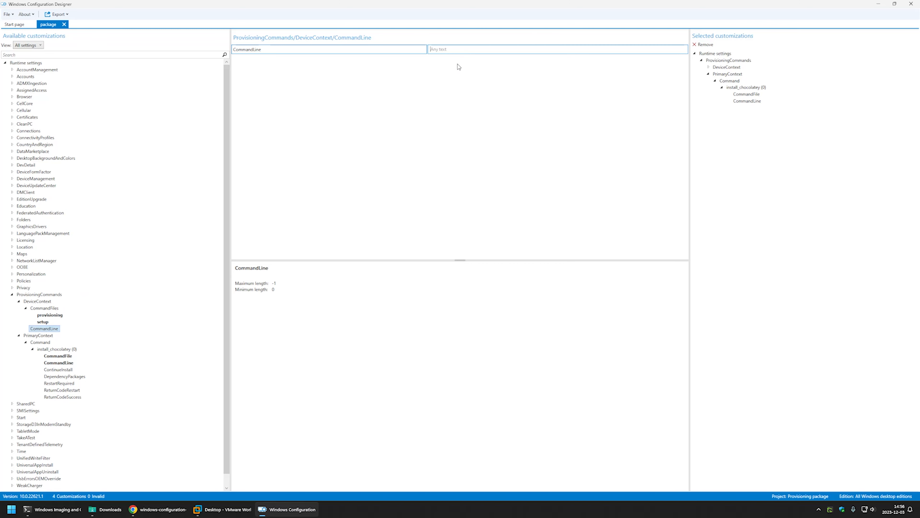
right_click(457, 47)
click(451, 67)
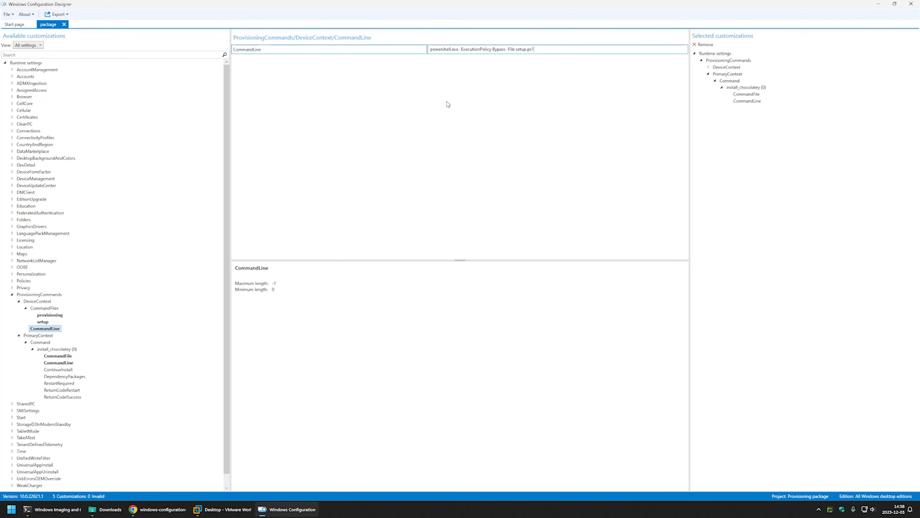
Step: Export and build the provisioning package with its default description and output location, without encryption or signing
click(59, 13)
click(51, 23)
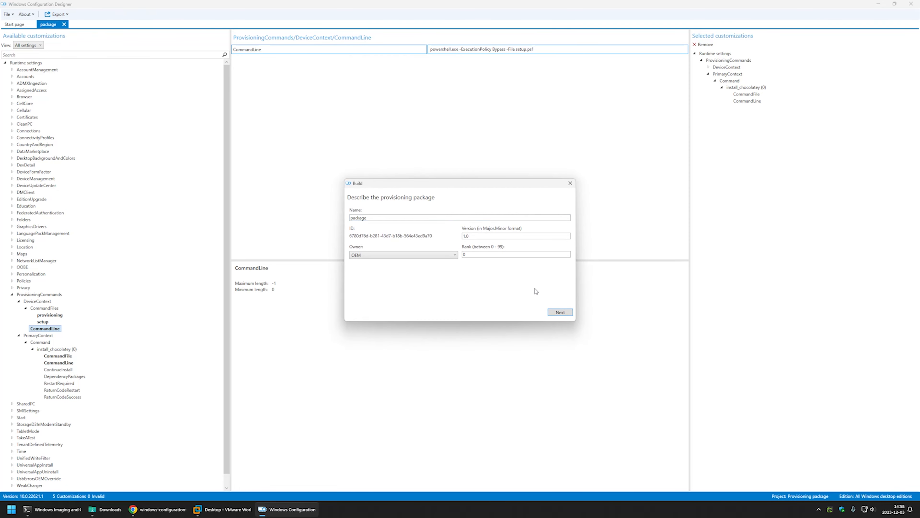
click(559, 312)
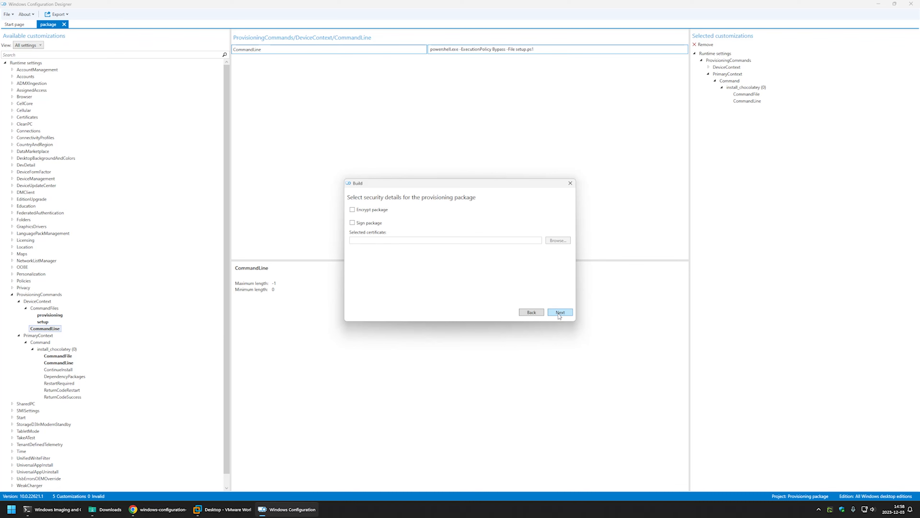
click(560, 313)
click(560, 312)
click(560, 313)
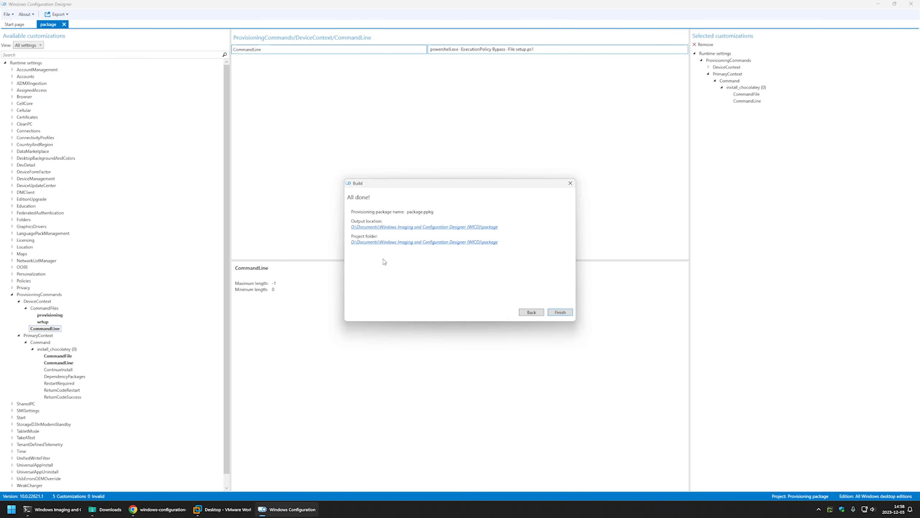
Step: Copy package.ppkg from the build's output folder to the desktop of the Desktop virtual machine in VMware Workstation
click(382, 228)
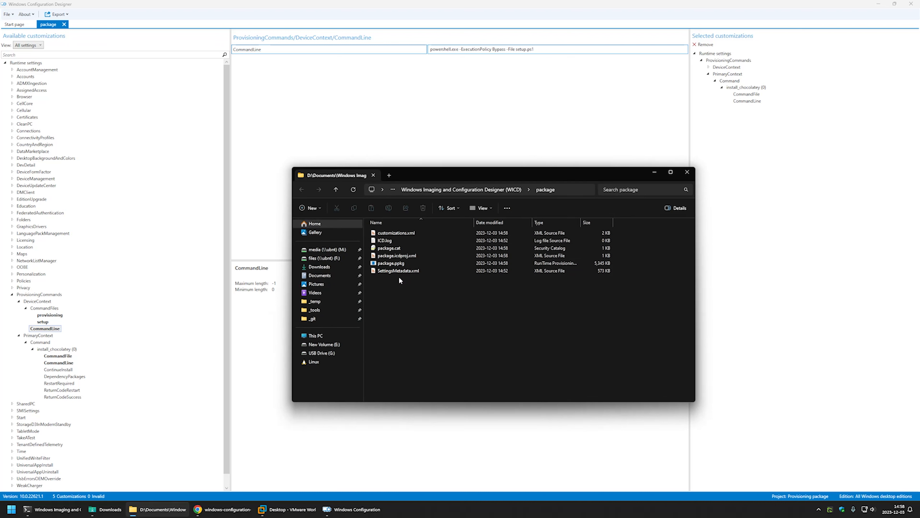
click(400, 263)
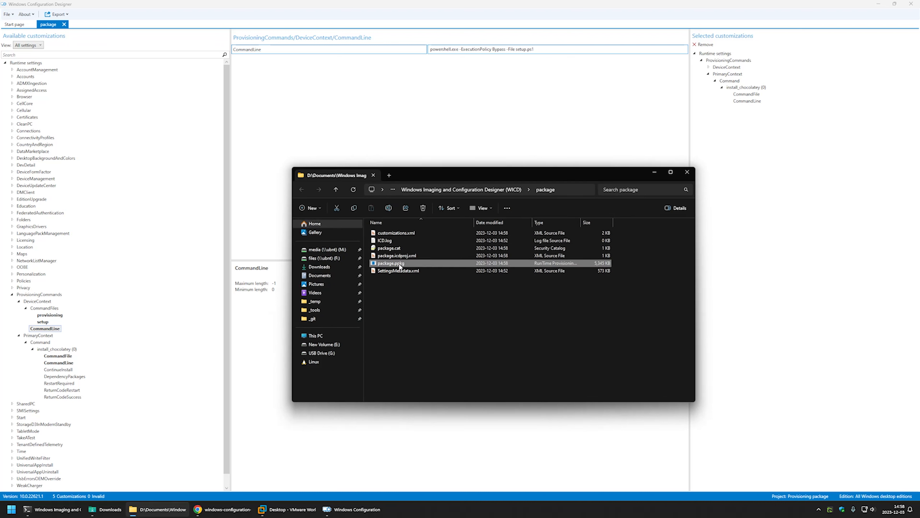
right_click(400, 266)
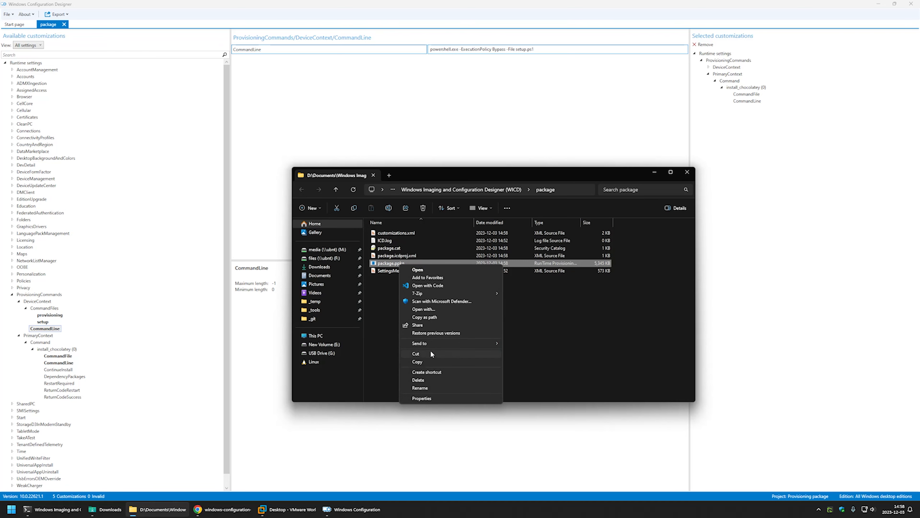
click(420, 361)
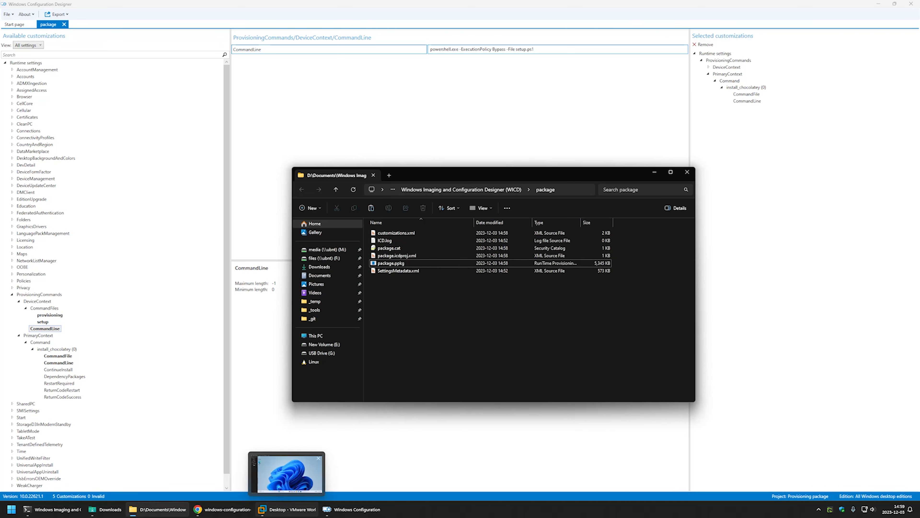
click(288, 509)
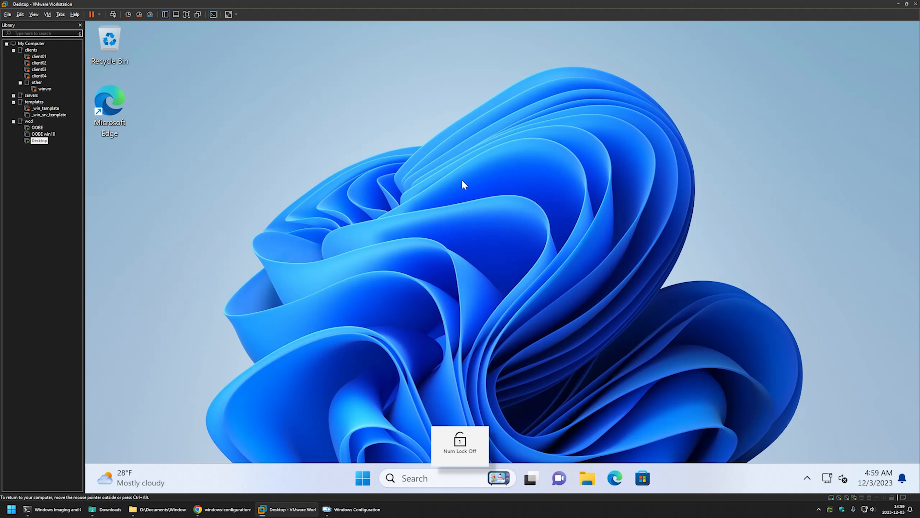
right_click(194, 168)
click(206, 179)
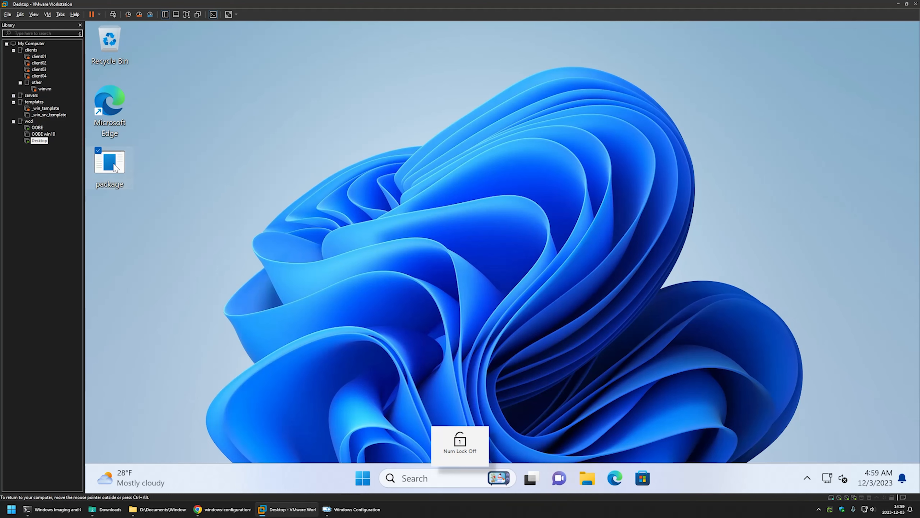
Step: Run the package on the virtual machine's desktop and approve adding it as trusted
double_click(114, 165)
click(450, 350)
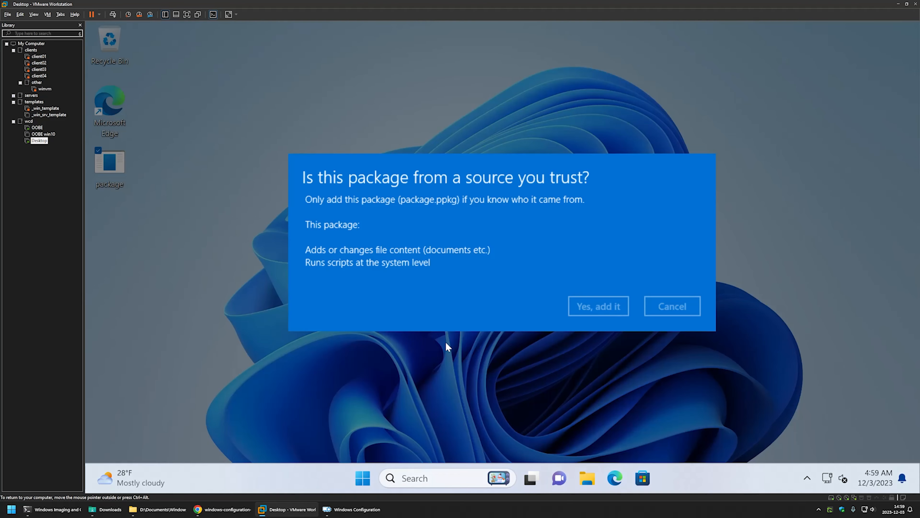
click(580, 306)
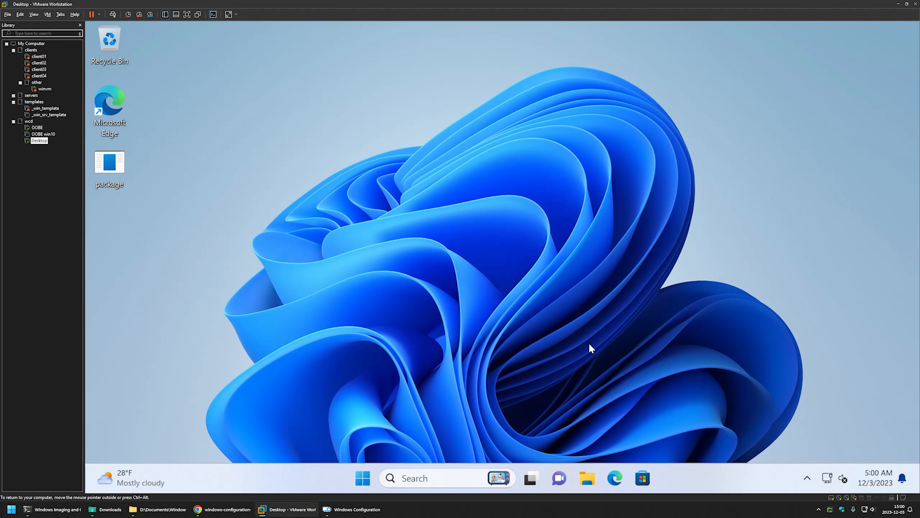
Step: Examine the chocolatey and provisioning folders under C:\ProgramData in the virtual machine
click(587, 478)
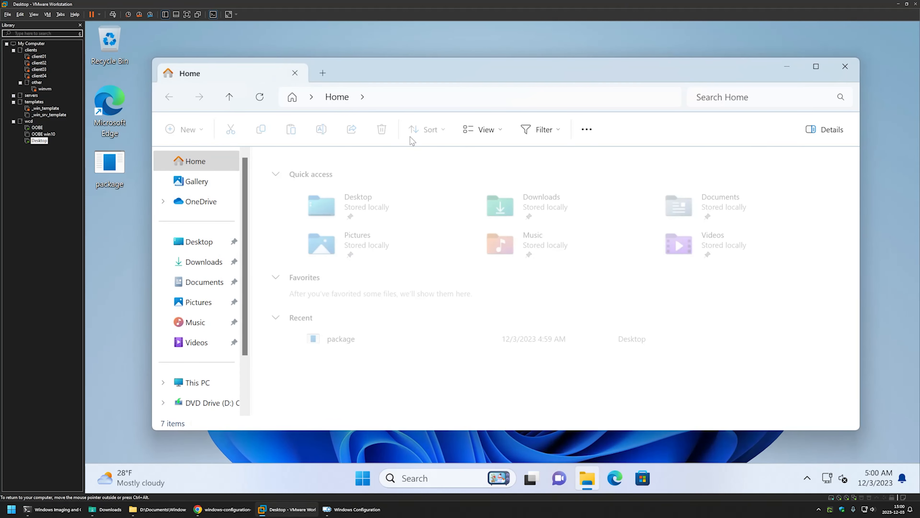
click(415, 100)
text(c:)
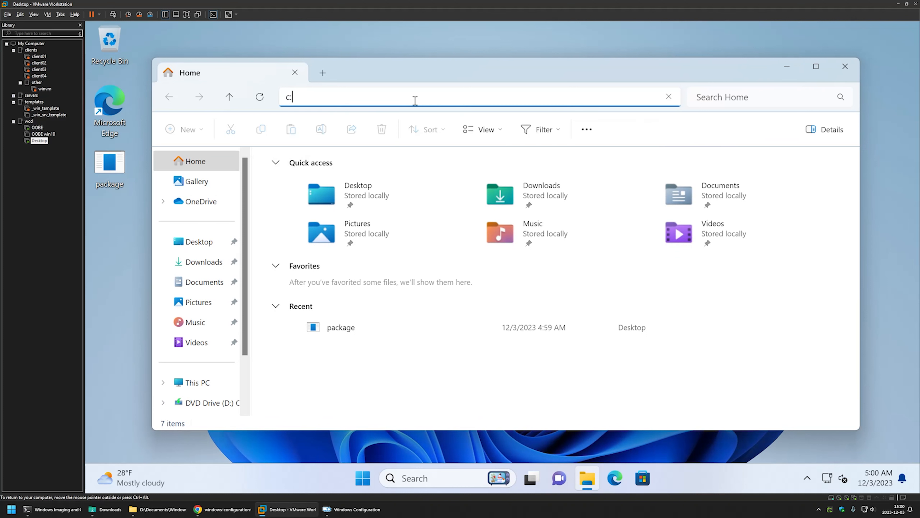
text(\programdata)
key(Return)
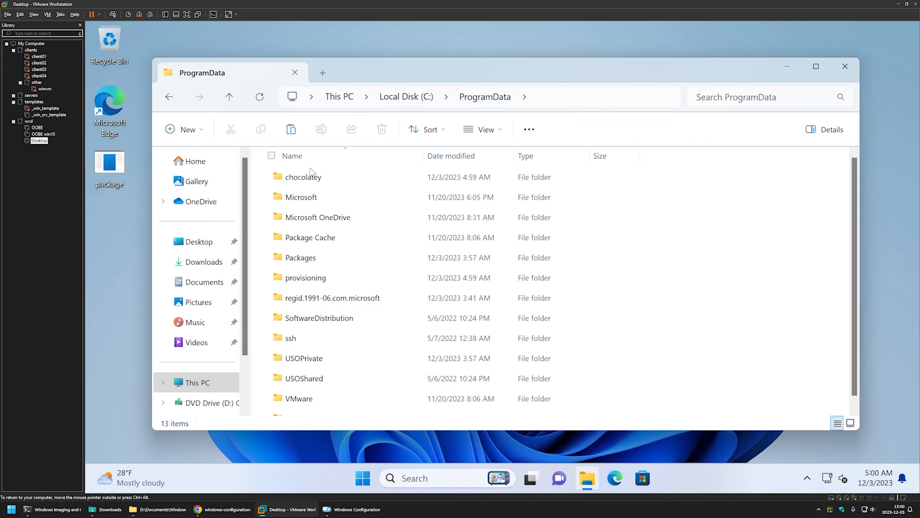
double_click(312, 176)
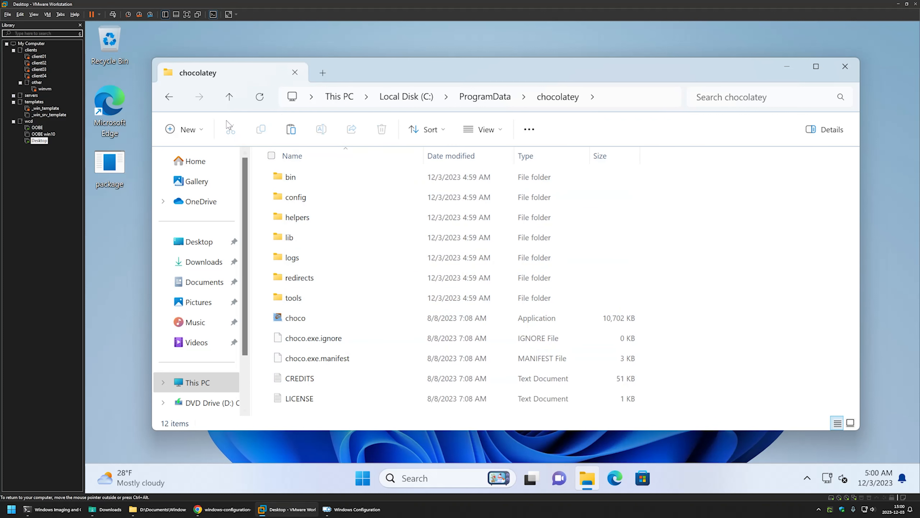
click(496, 97)
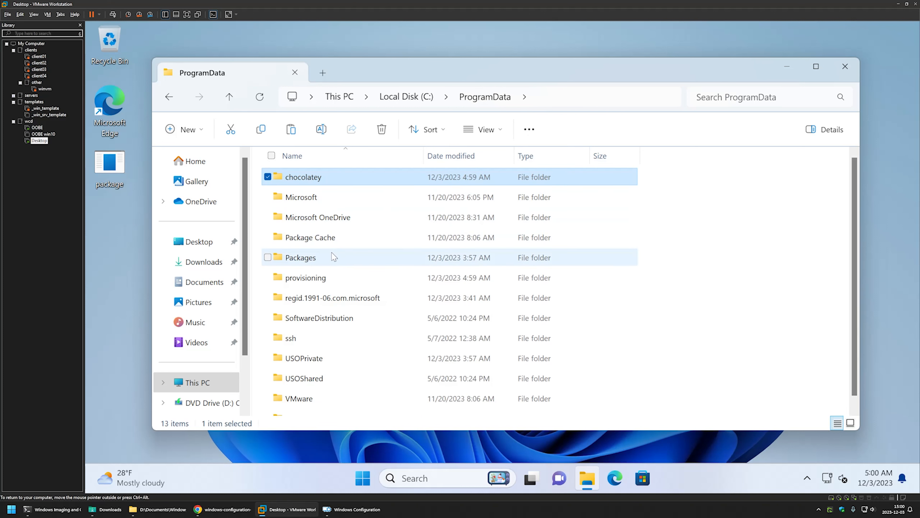
double_click(325, 278)
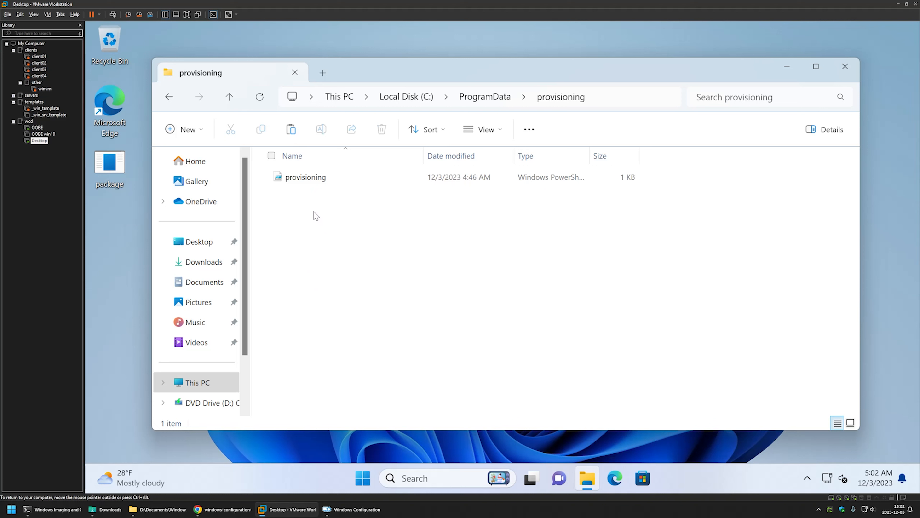
Step: Start the Registry Editor (regedit) in the virtual machine and allow it to make changes to the device
click(363, 478)
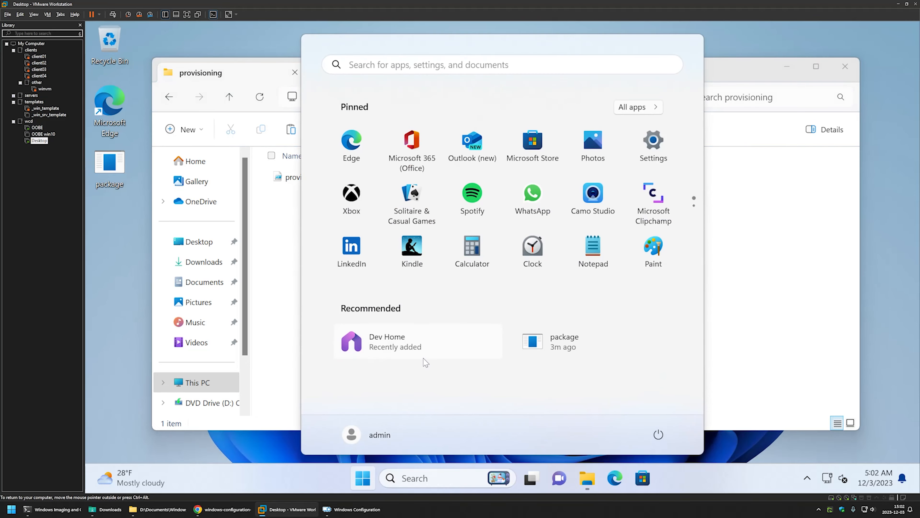
key(Escape)
key(super)
text(regedit)
key(Return)
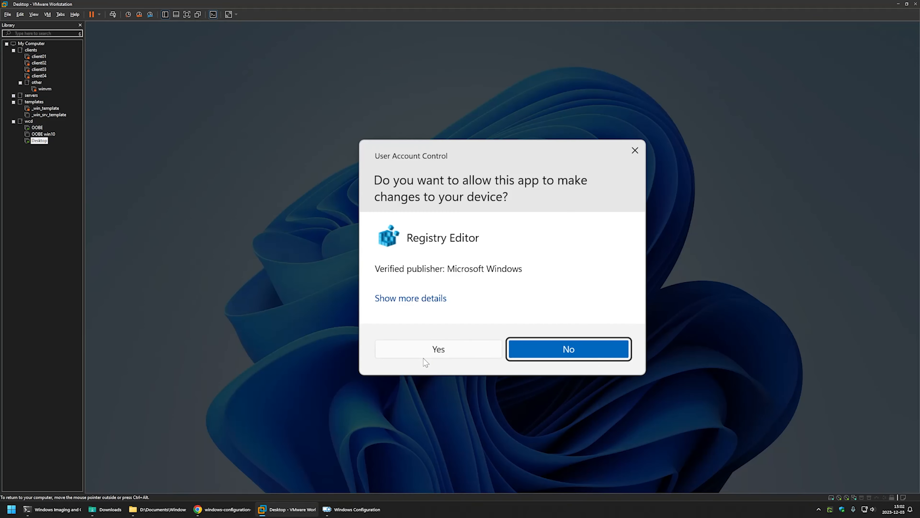
click(425, 355)
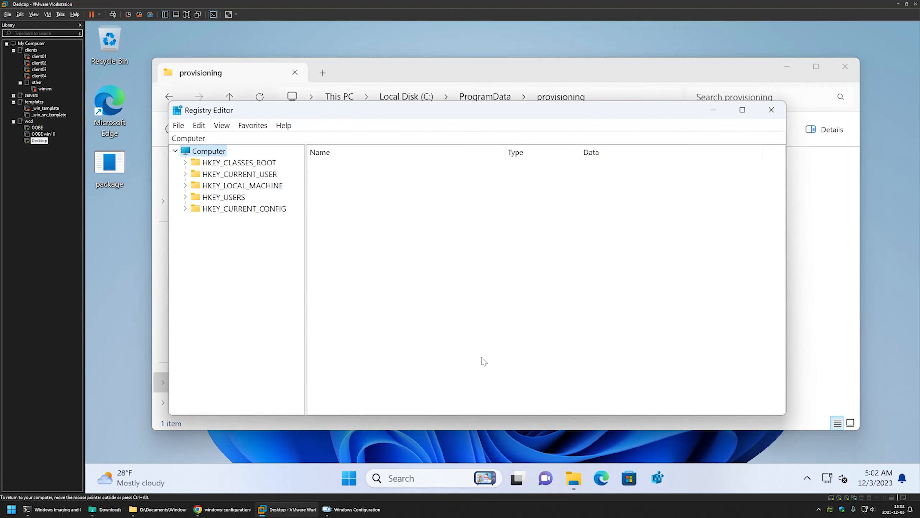
Step: Go to the registry key HKEY_LOCAL_MACHINE\SOFTWARE\Microsoft\Windows\CurrentVersion\RunOnce
double_click(254, 186)
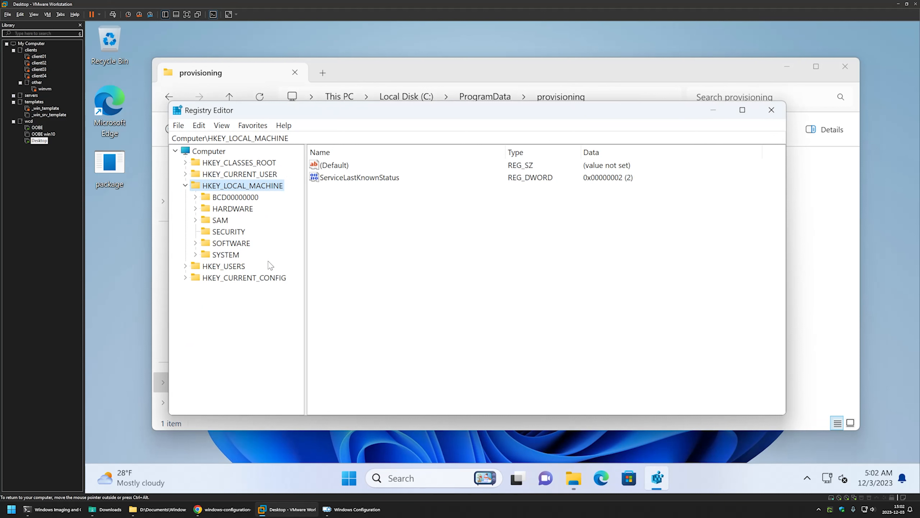
click(236, 244)
double_click(232, 243)
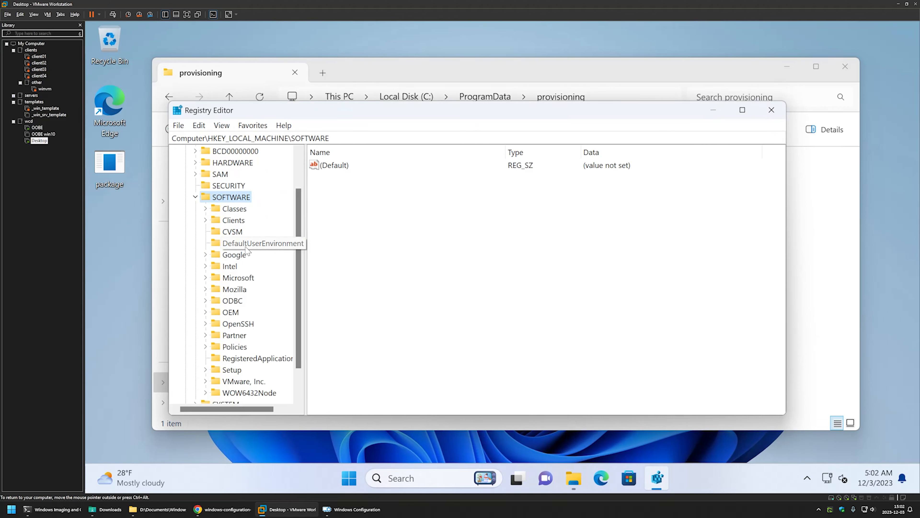
double_click(244, 279)
key(w)
scroll(274, 346, down, 3)
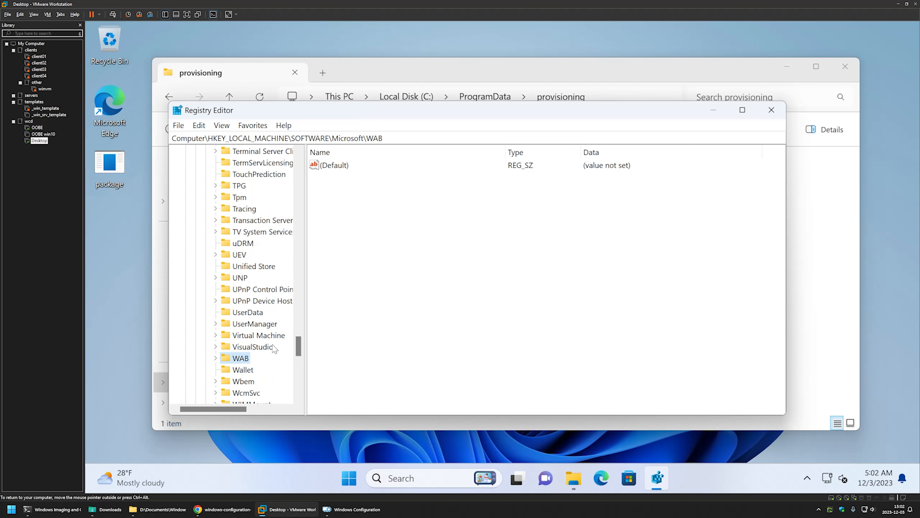
double_click(247, 347)
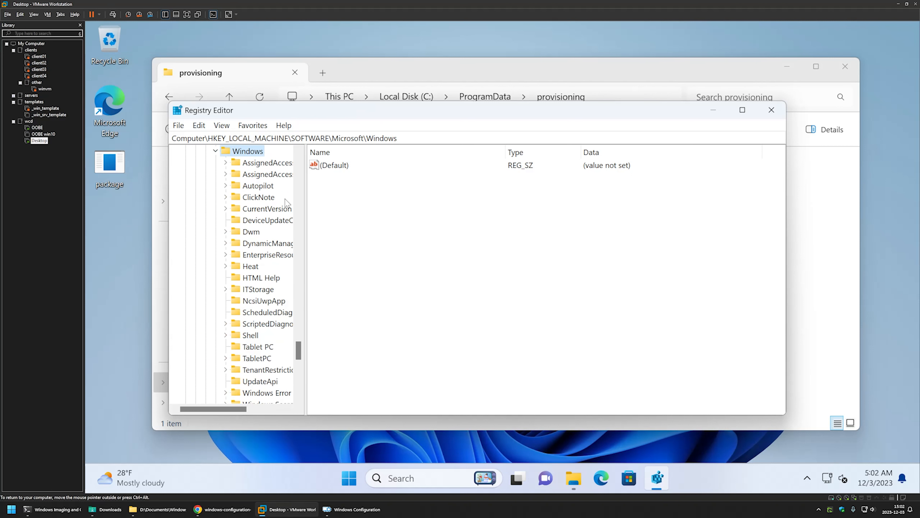
double_click(270, 210)
key(r)
scroll(282, 306, down, 4)
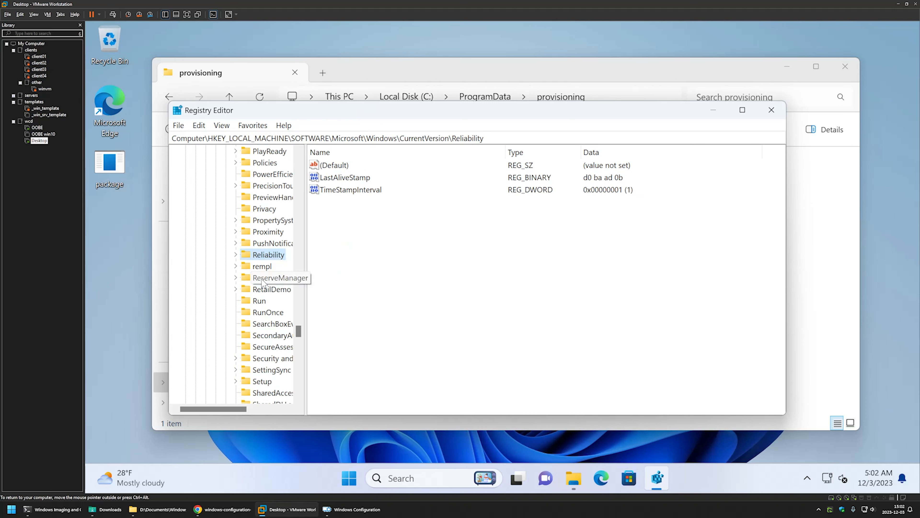
click(267, 279)
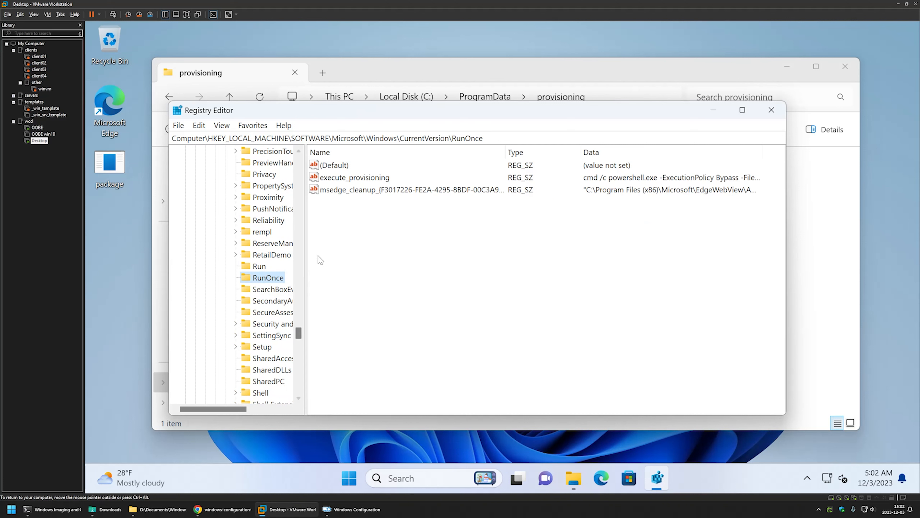
Step: Open the execute_provisioning value in RunOnce and examine its full command line
click(329, 243)
click(322, 179)
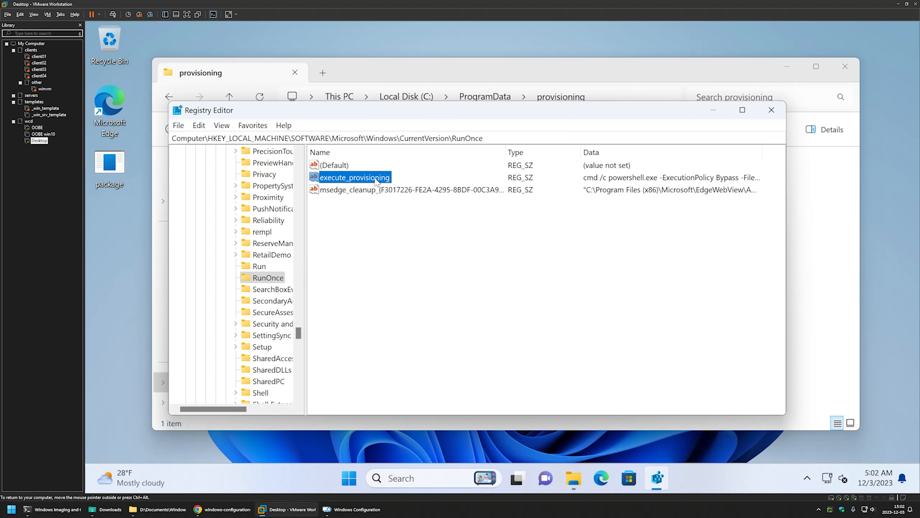
double_click(333, 179)
drag(358, 231, 460, 228)
click(243, 233)
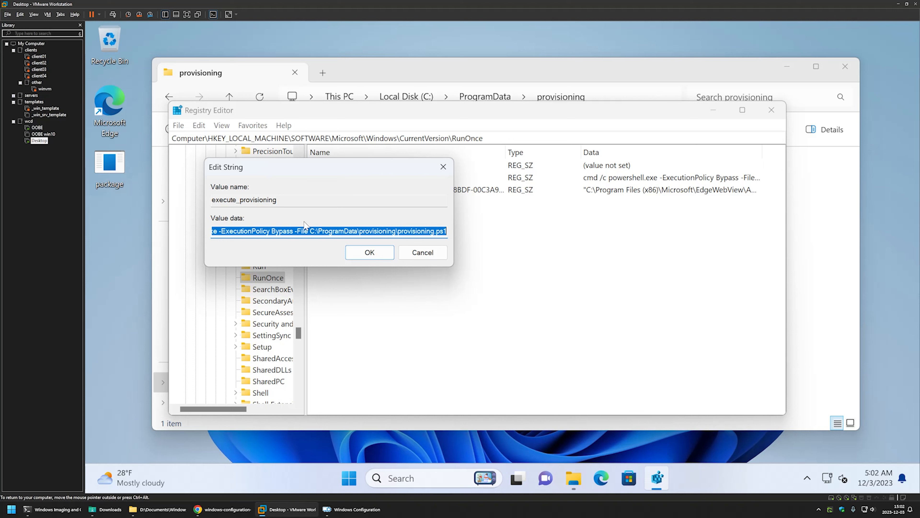
click(297, 229)
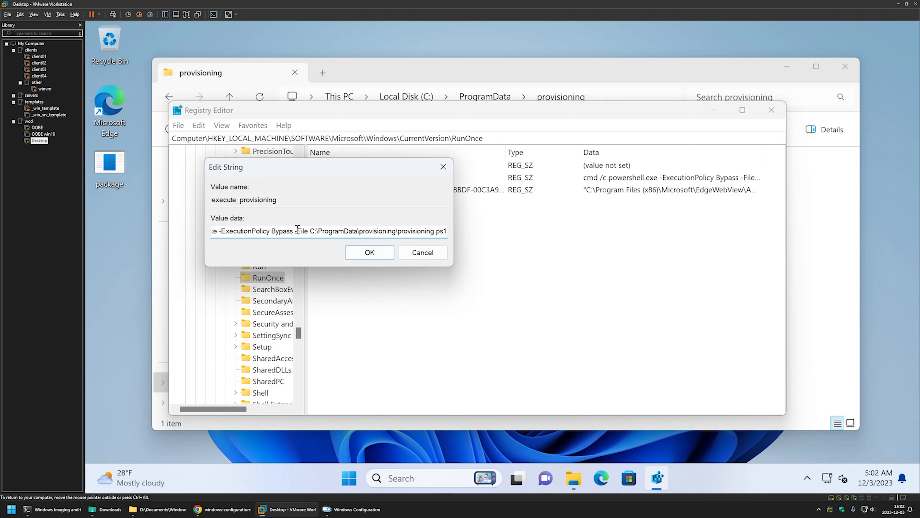
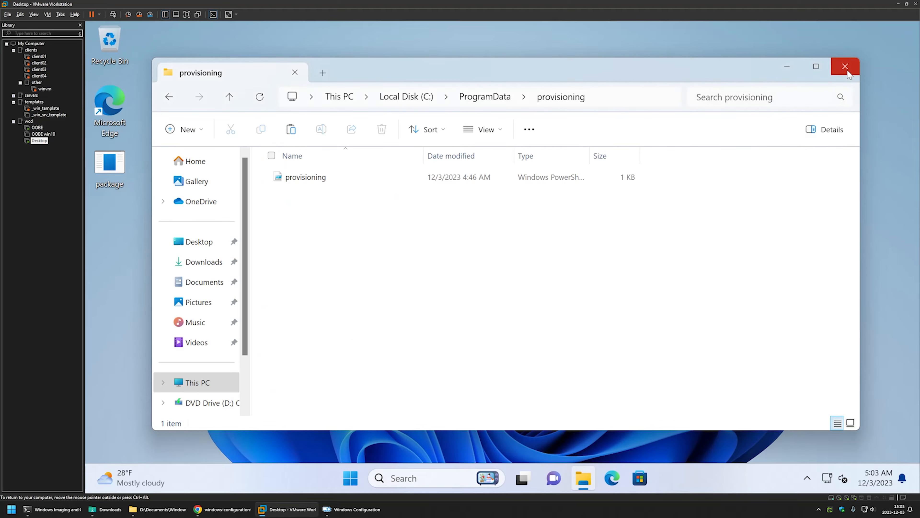
Step: Close the provisioning folder, sign out of the virtual machine's admin account, and sign back in with the account password
click(845, 67)
click(363, 478)
click(363, 434)
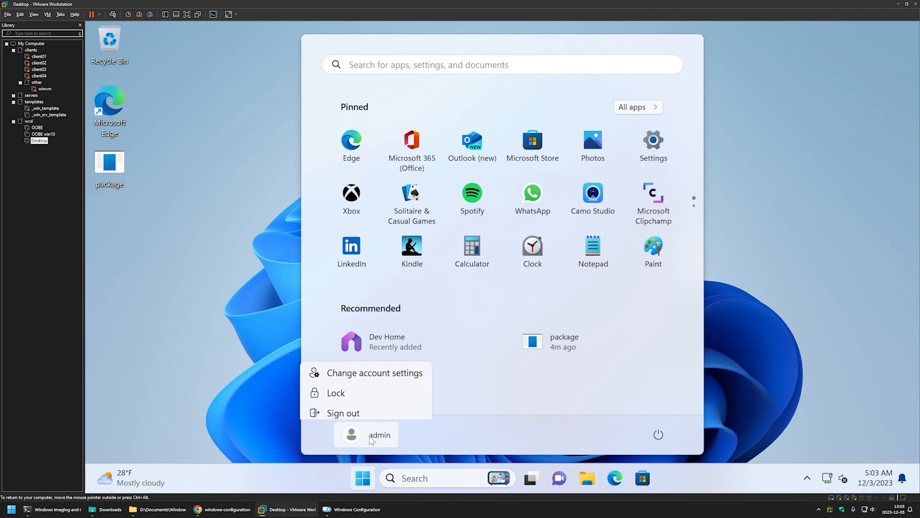
click(329, 409)
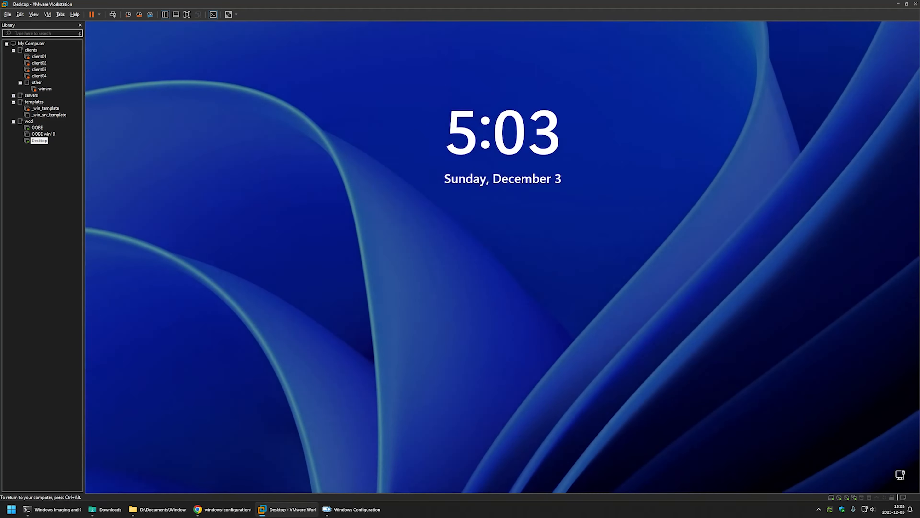
click(504, 257)
text(********)
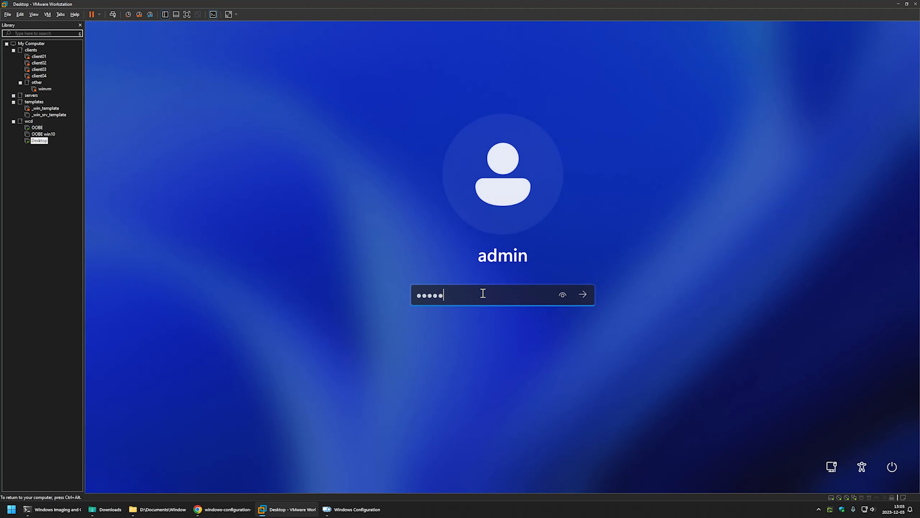
key(Return)
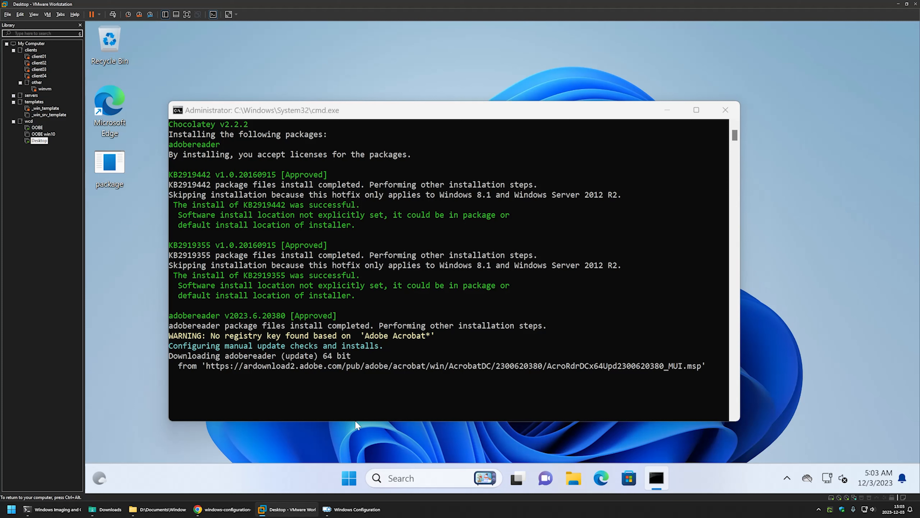
Step: Switch to Windows Configuration Designer, finish the build wizard, and set the OOBE Desktop setting HideOobe to TRUE
click(357, 509)
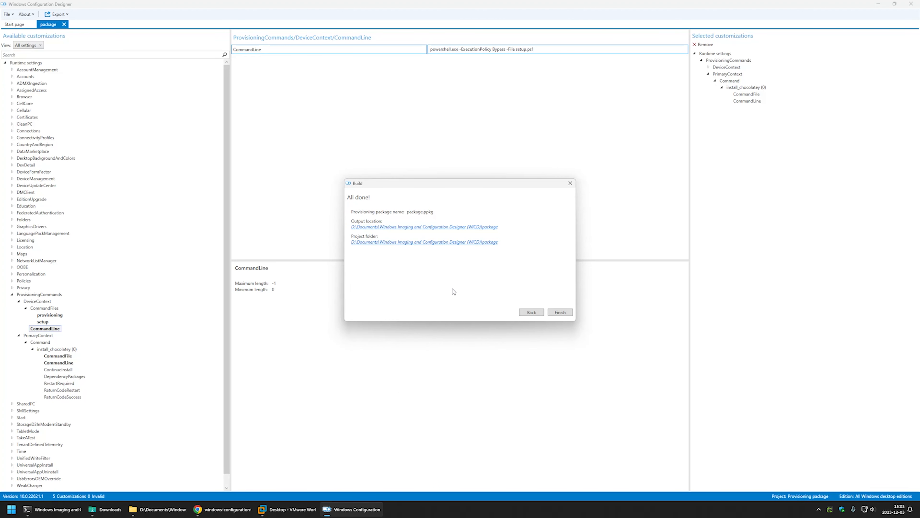
click(559, 312)
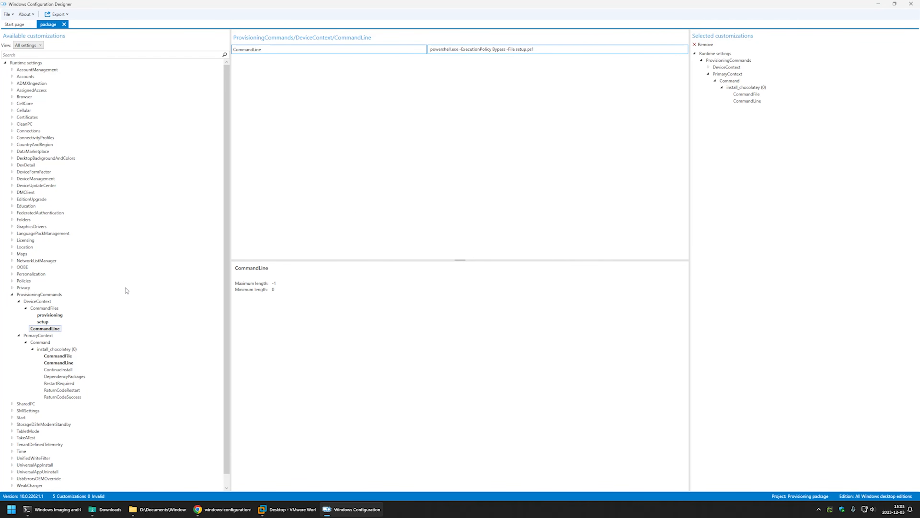
click(22, 267)
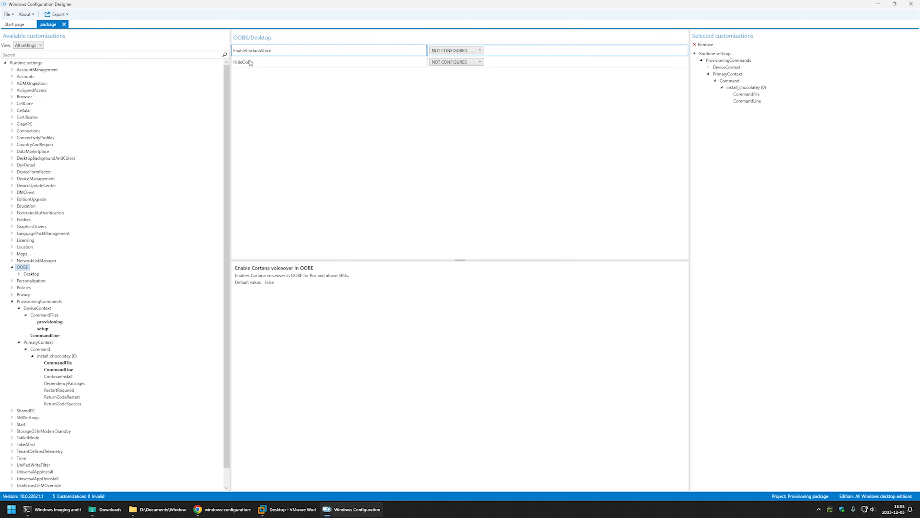
click(431, 62)
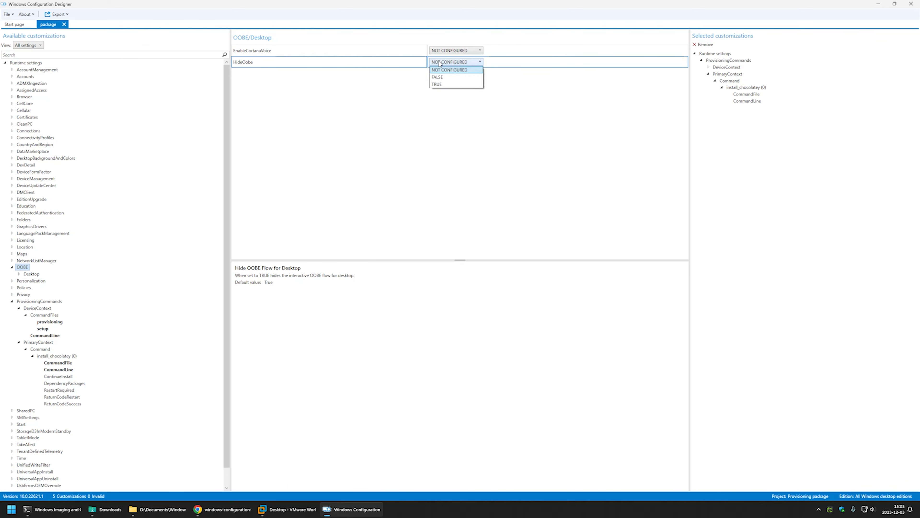
click(431, 82)
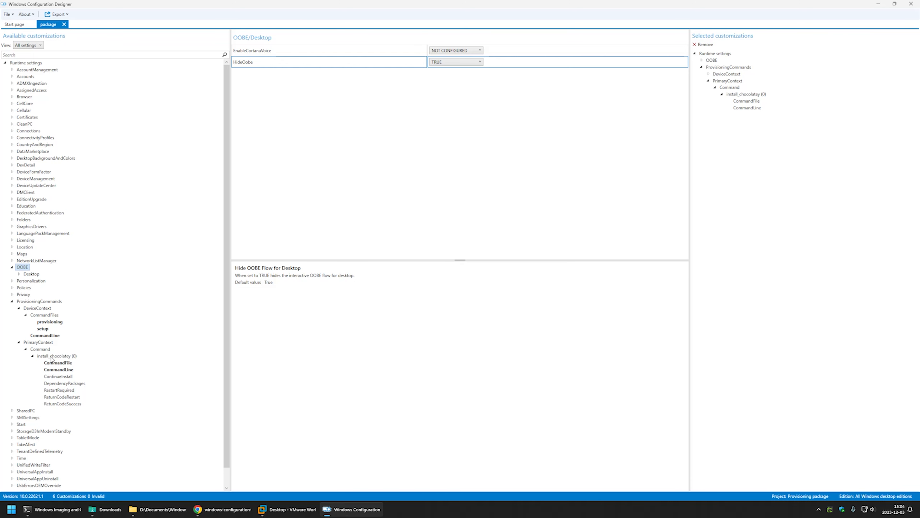
Step: Add a command named disable_privacy under ProvisioningCommands/PrimaryContext/Command and open its settings
click(40, 342)
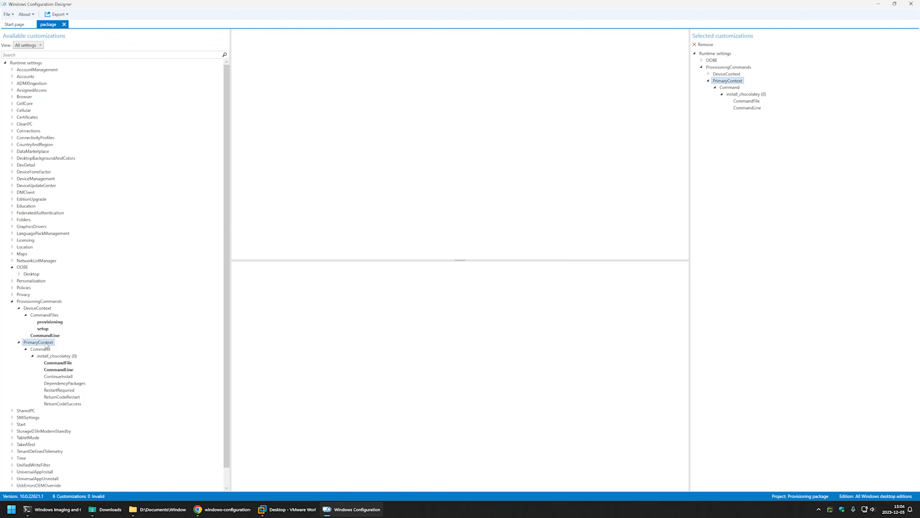
click(40, 349)
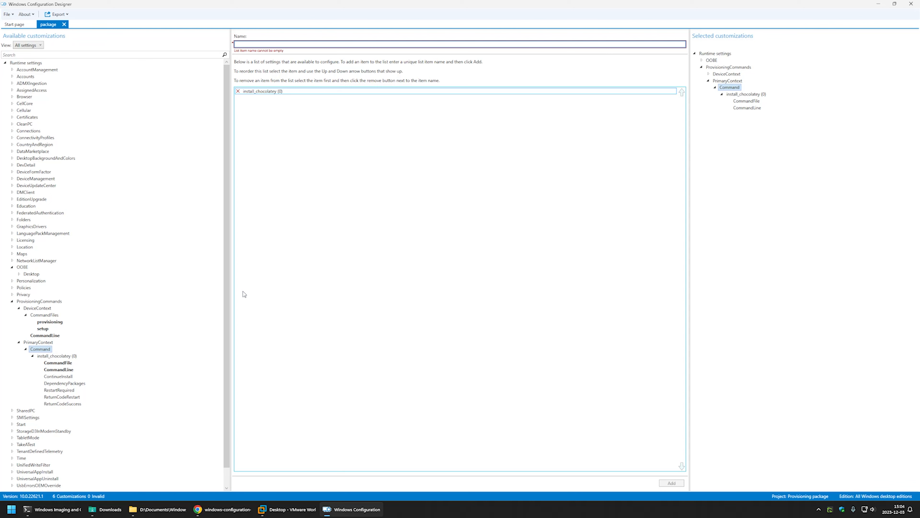
text(disable_privacy)
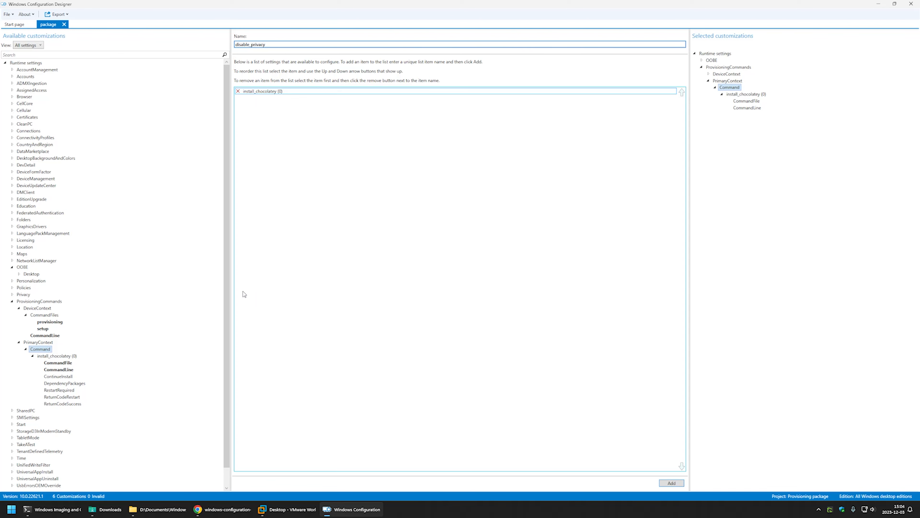
click(681, 485)
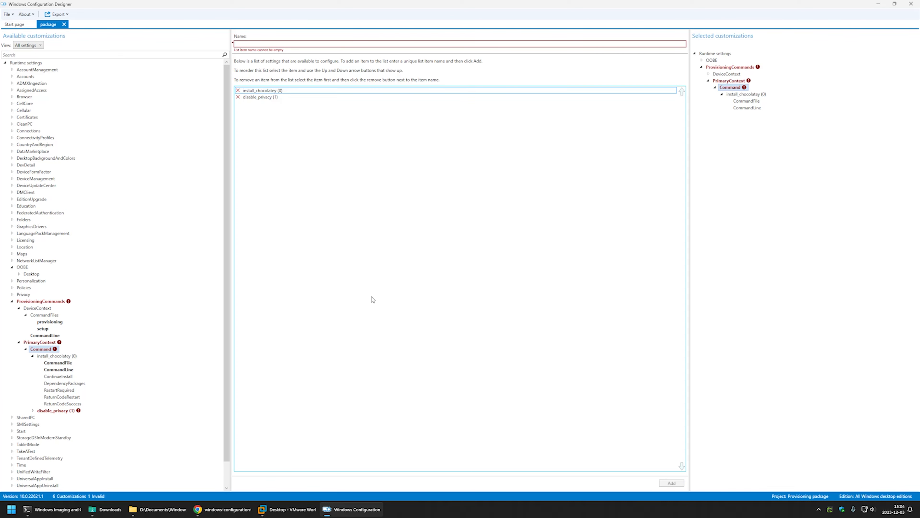
click(53, 410)
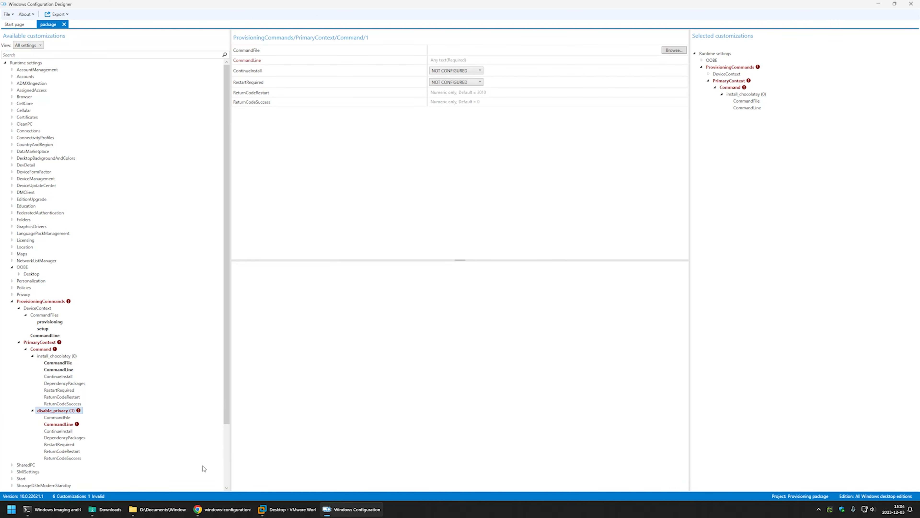
Step: Copy the reg add command under Disable "Privacy Experience" from the GitHub page in Chrome and review its DisablePrivacyExperience value
click(216, 511)
scroll(507, 334, down, 3)
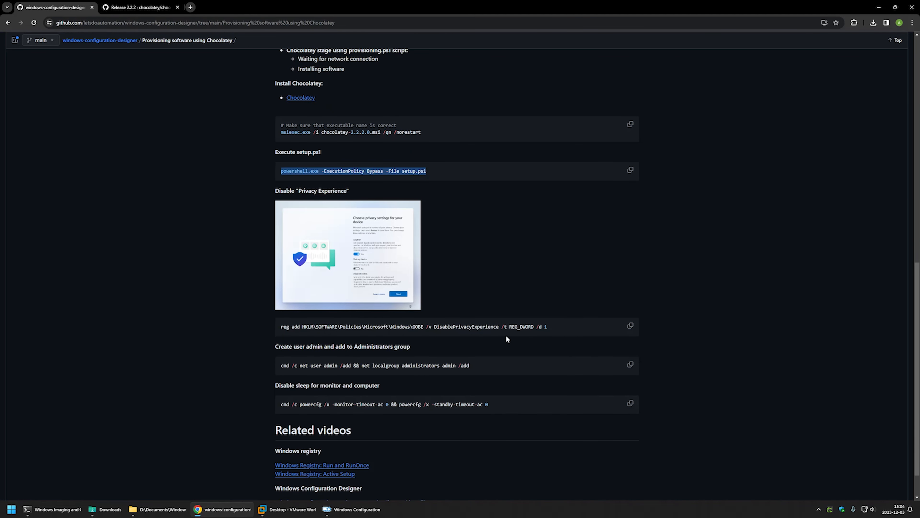
drag(535, 333, 266, 330)
right_click(304, 330)
click(321, 344)
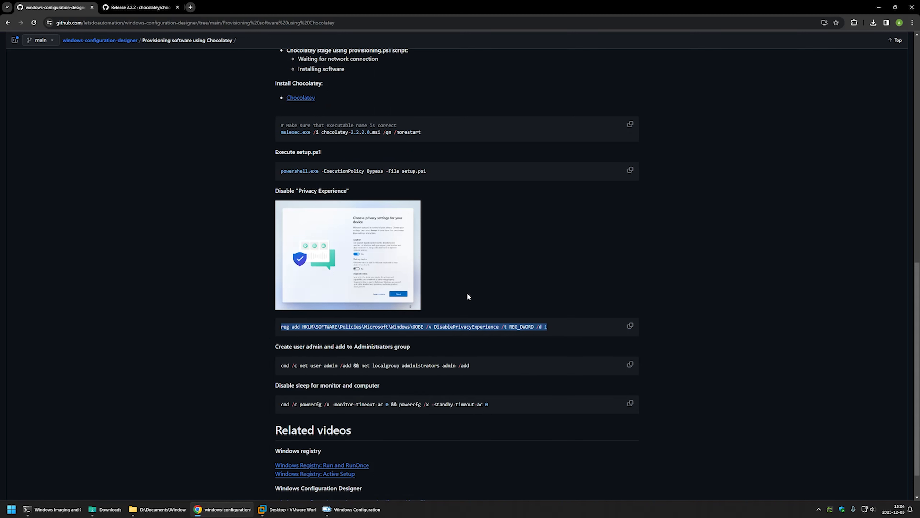
click(402, 331)
drag(430, 325, 499, 326)
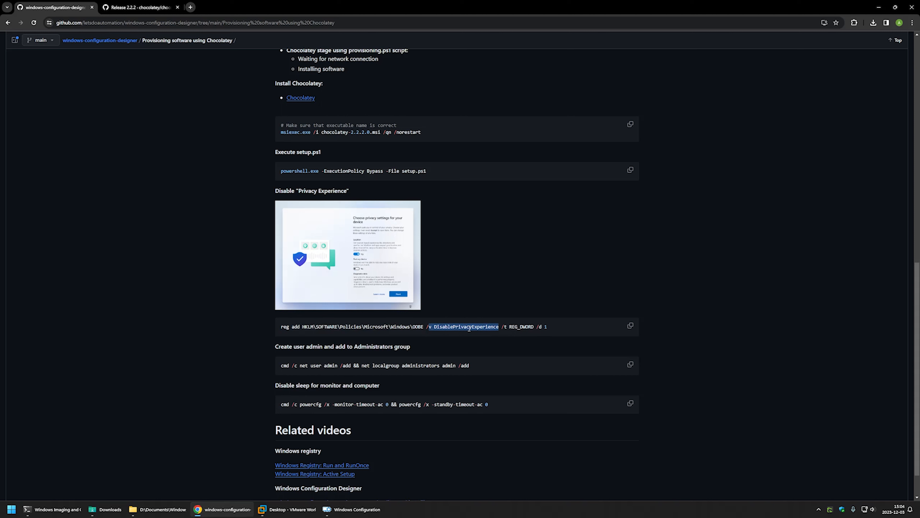
click(546, 327)
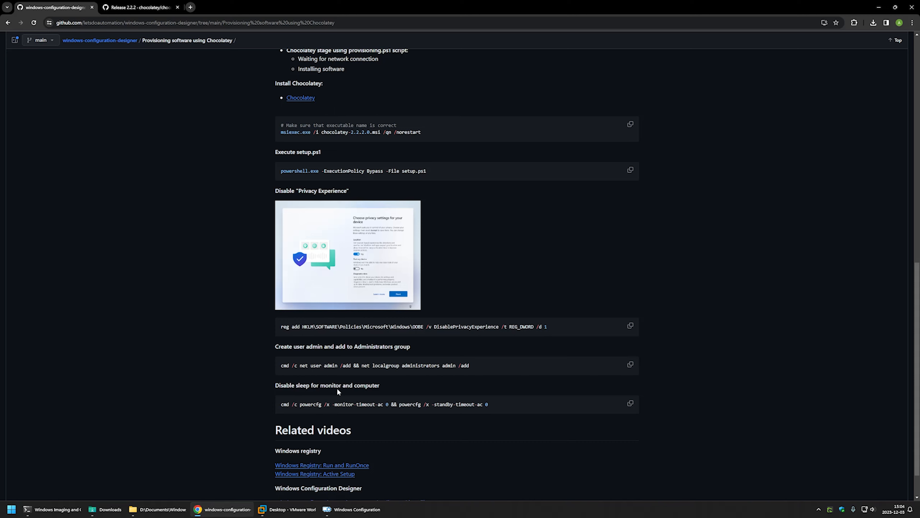
Step: Back in Windows Configuration Designer, set disable_privacy's CommandLine to "reg add HKLM\SOFTWARE\Policies\Microsoft\Windows\OOBE /v DisablePrivacyExperience /t REG_DWORD /d 1"
click(348, 509)
click(457, 61)
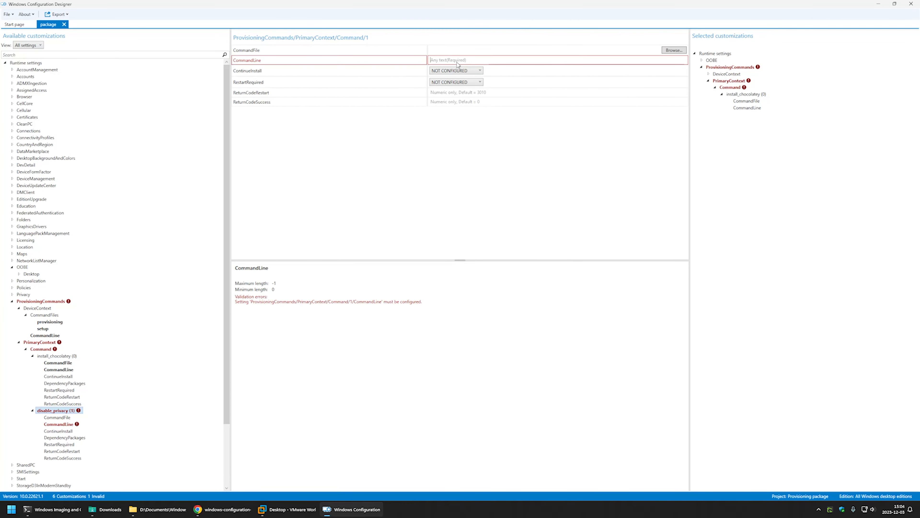
key(ctrl+v)
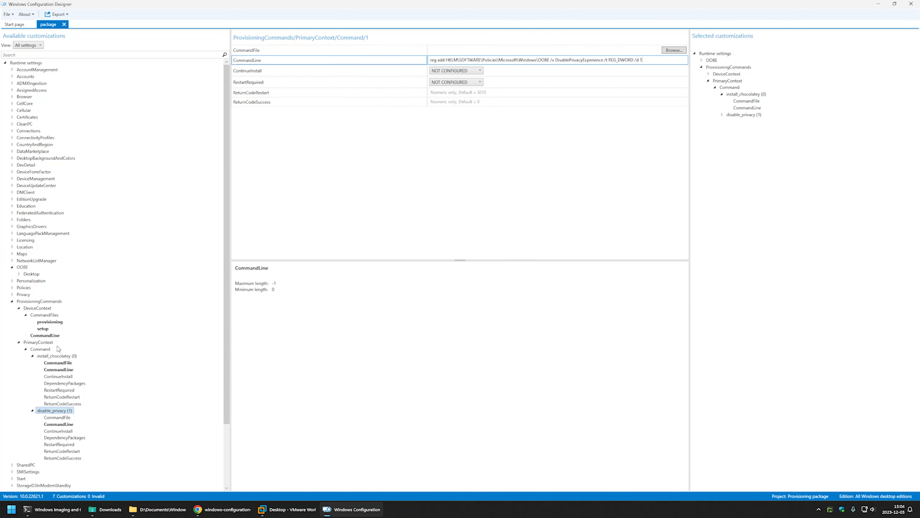
Step: Add a command named create_admin under PrimaryContext/Command and open its CommandLine setting for editing
click(40, 348)
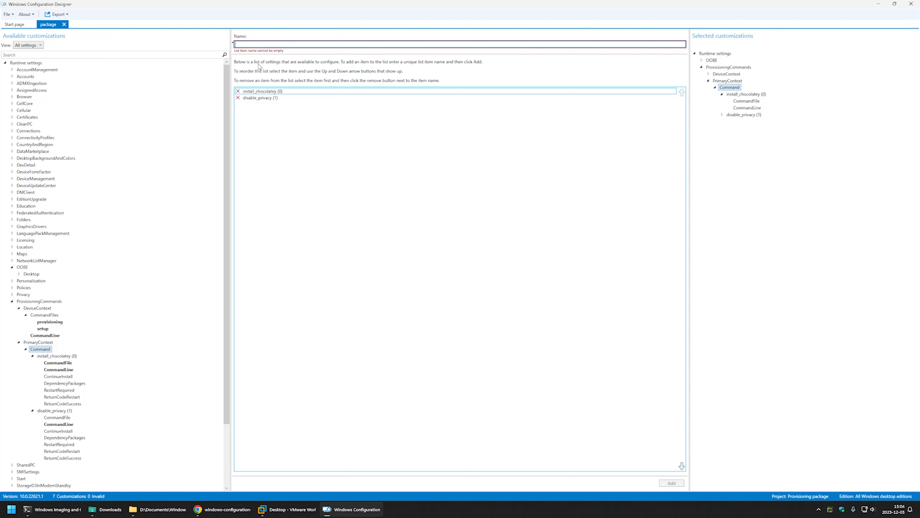
text(cr)
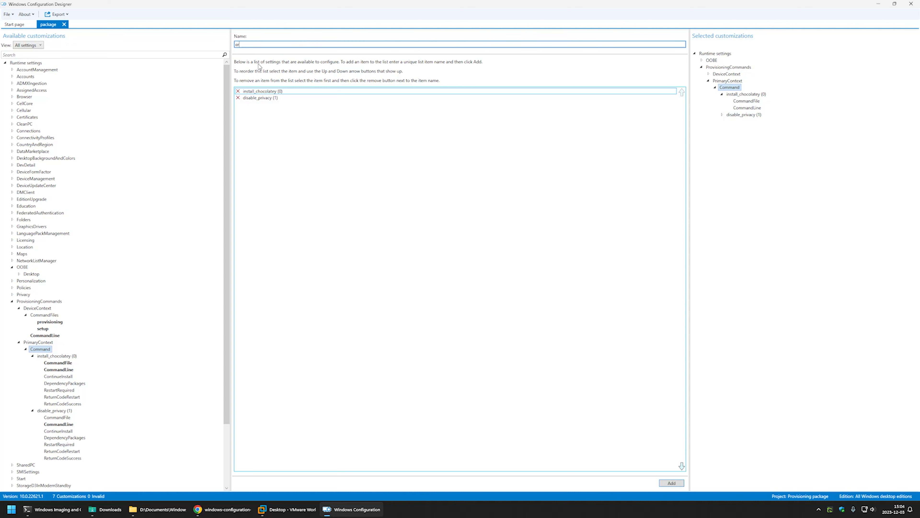
text(aate_admin)
click(674, 482)
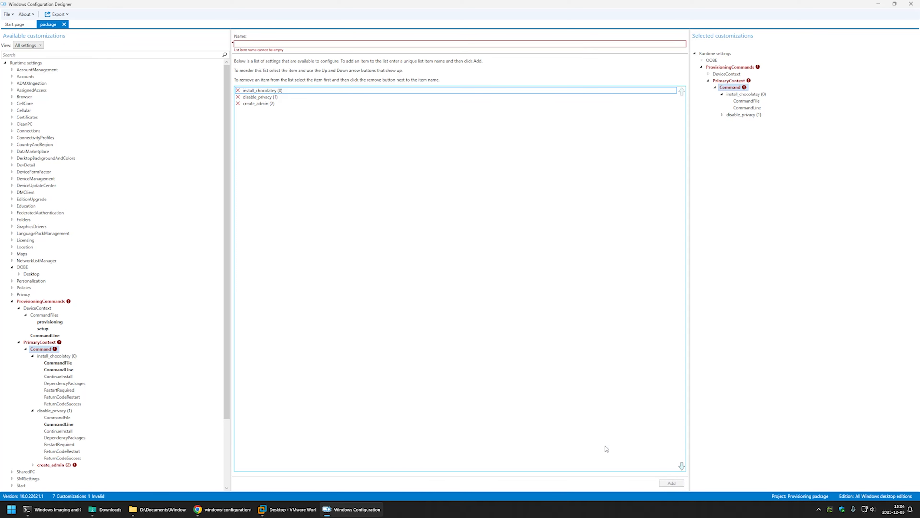
double_click(58, 465)
scroll(111, 337, down, 3)
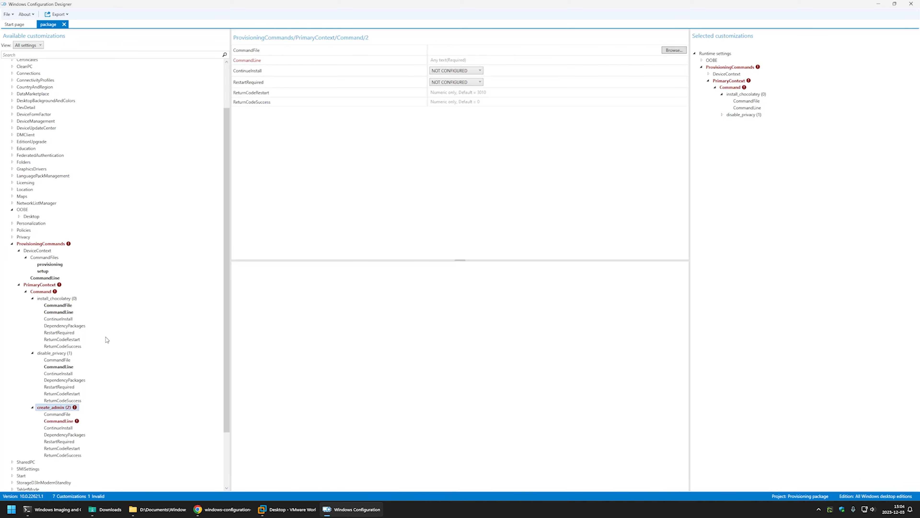
click(438, 62)
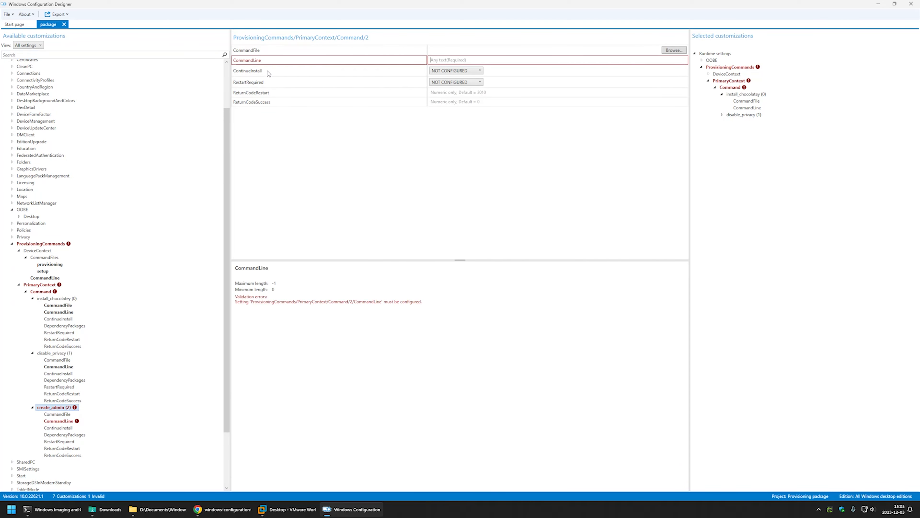
Step: Copy "cmd /c net user admin /add && net localgroup administrators admin /add" from the GitHub page, review its parts, and return to Windows Configuration Designer
click(213, 510)
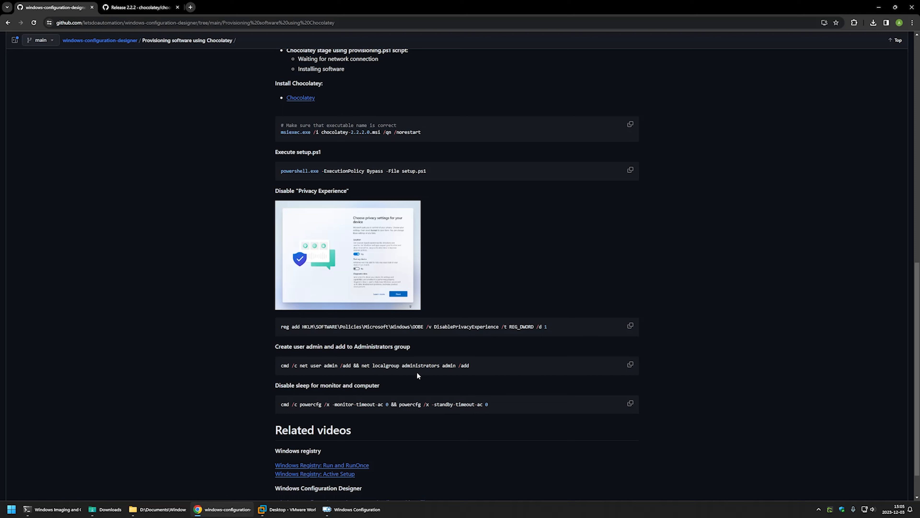
drag(475, 366, 279, 367)
right_click(289, 365)
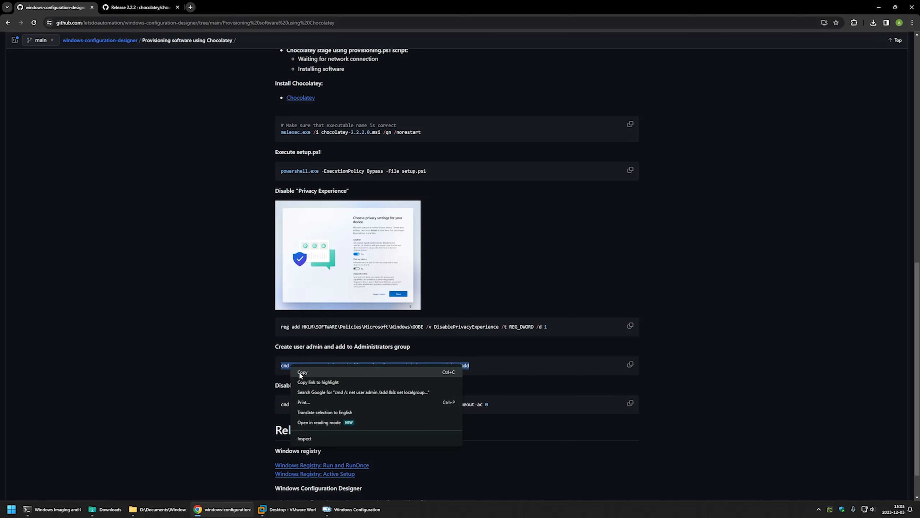
click(300, 372)
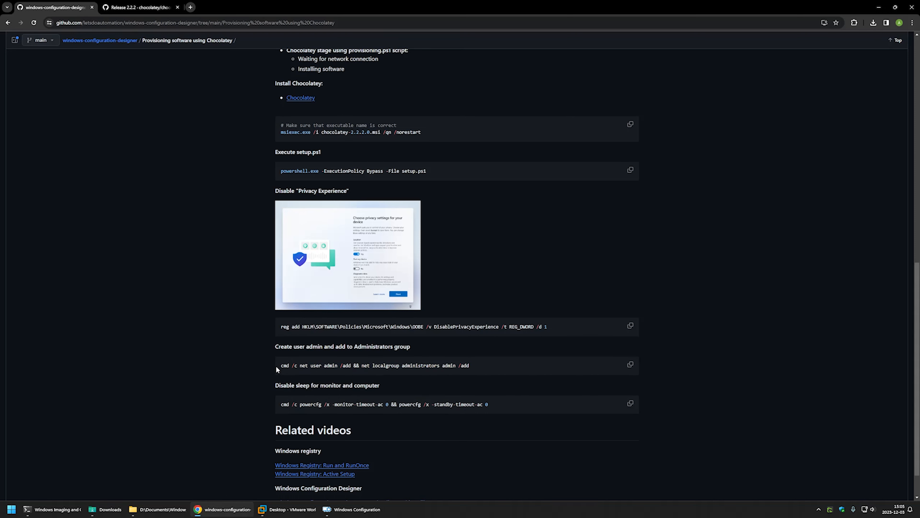
drag(276, 365, 500, 363)
click(500, 364)
drag(299, 365, 470, 365)
click(341, 365)
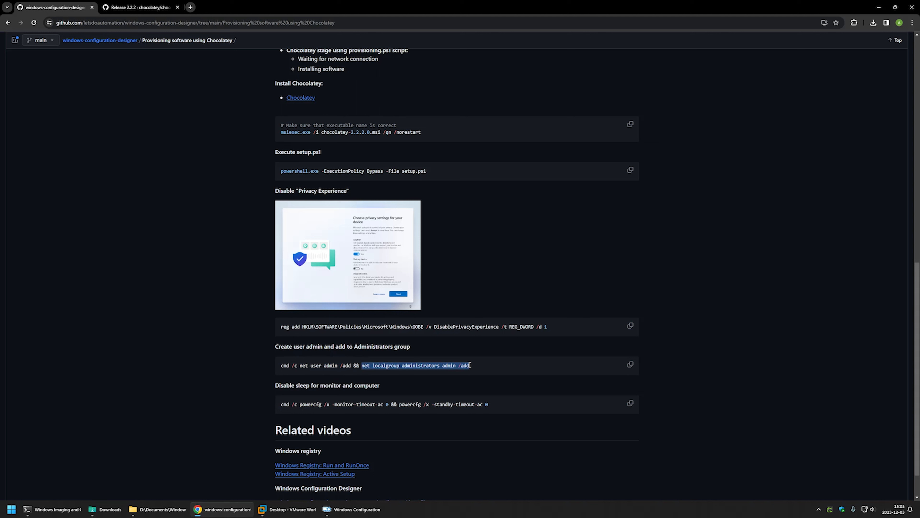
click(414, 370)
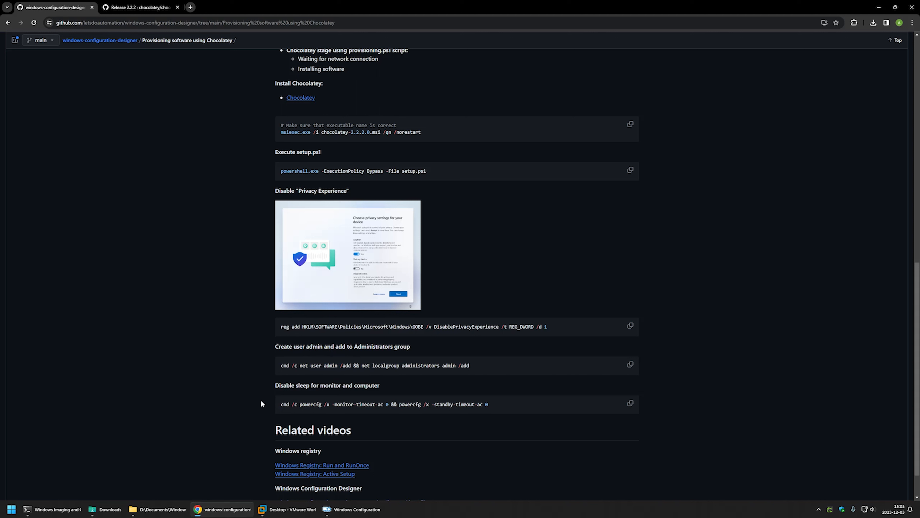
click(351, 509)
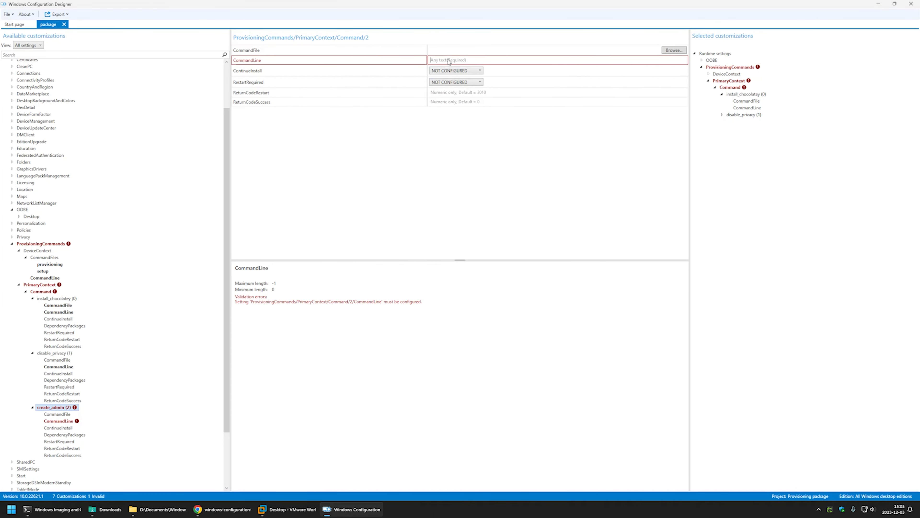
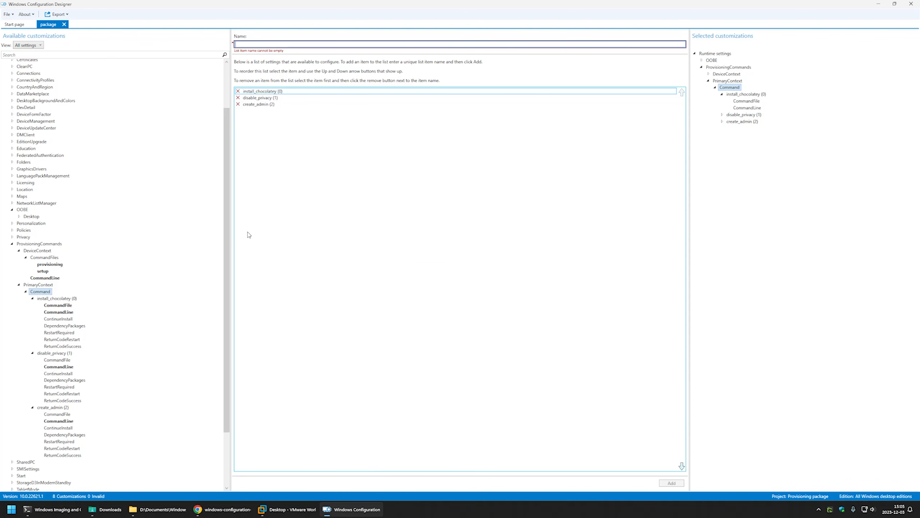
Step: Add a command named disable_sleep under PrimaryContext/Command and open its settings
text(disable_sleep)
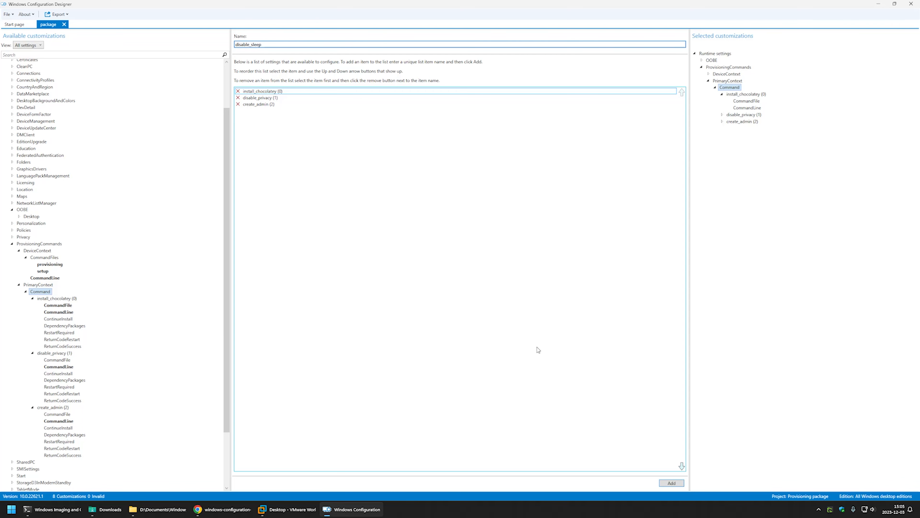
click(671, 482)
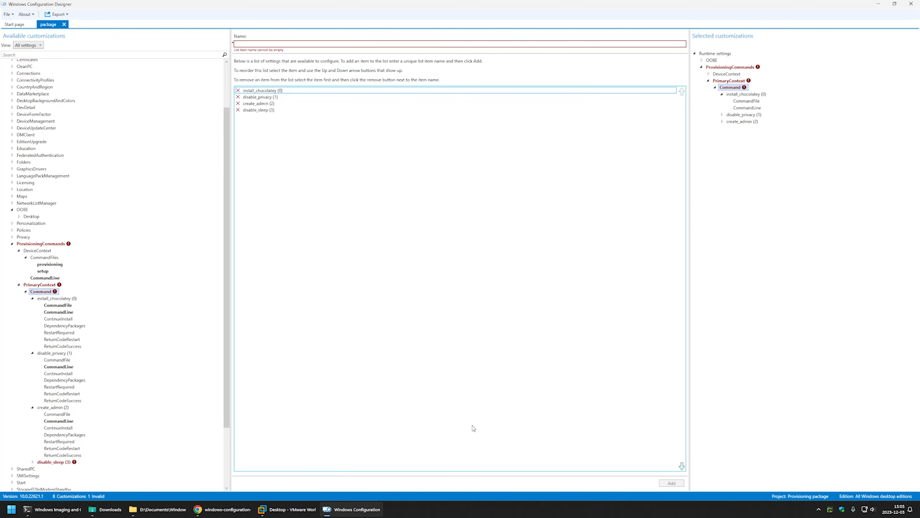
click(59, 463)
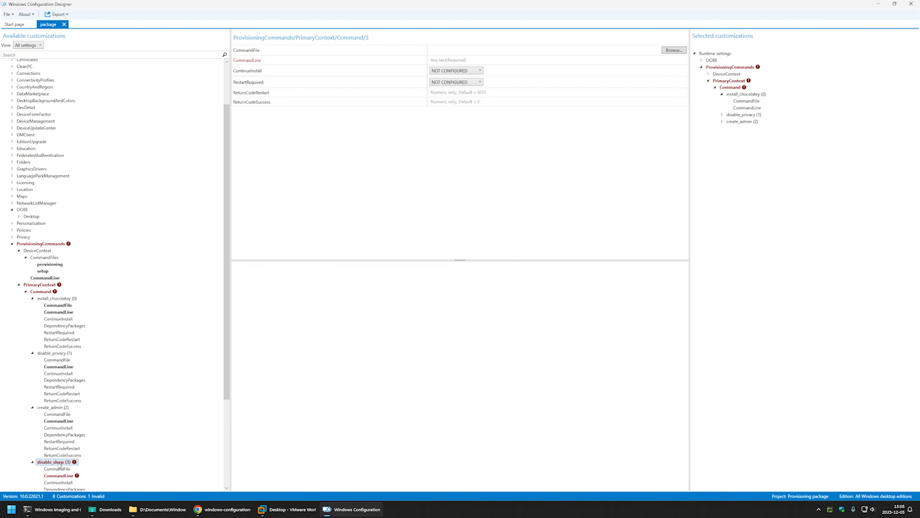
Step: Switch to the GitHub page in Chrome and examine the monitor and standby timeout parts of the powercfg command for disabling sleep
click(221, 507)
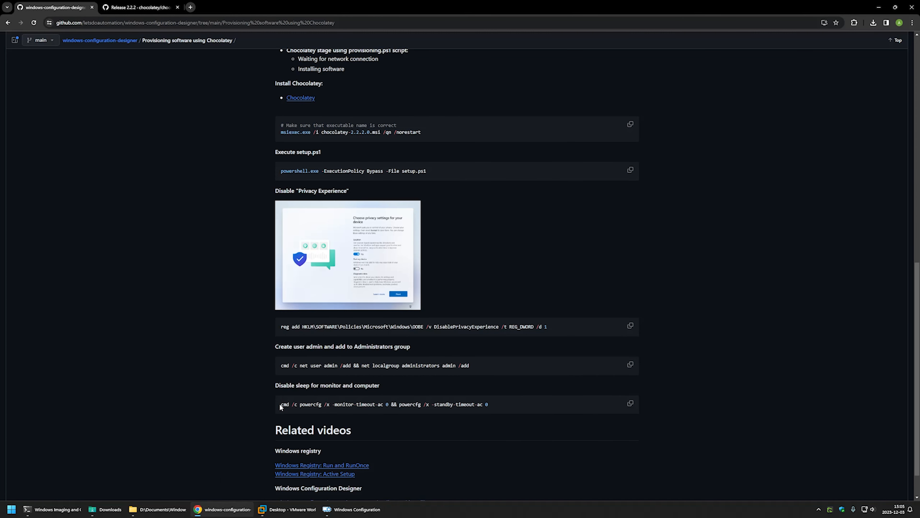
drag(276, 404, 493, 405)
click(493, 405)
drag(389, 405, 332, 404)
drag(492, 404, 425, 403)
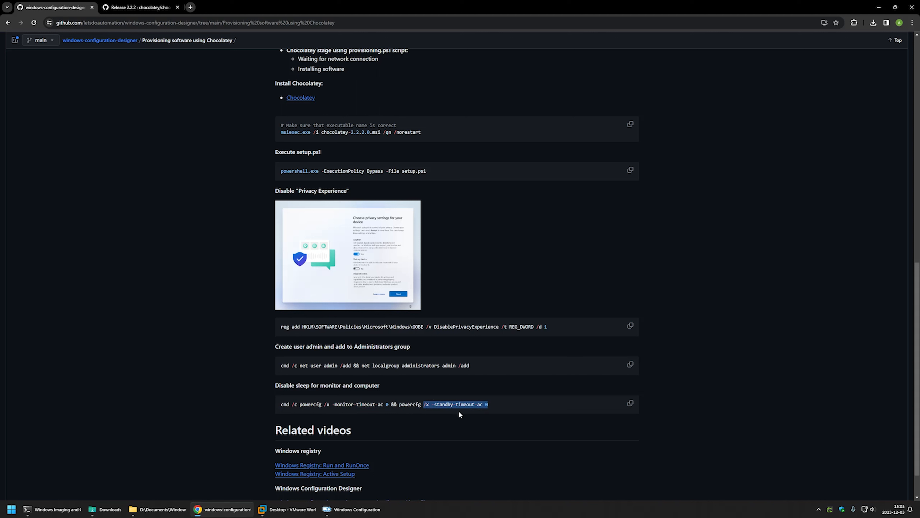
click(475, 407)
drag(491, 405, 432, 405)
click(468, 405)
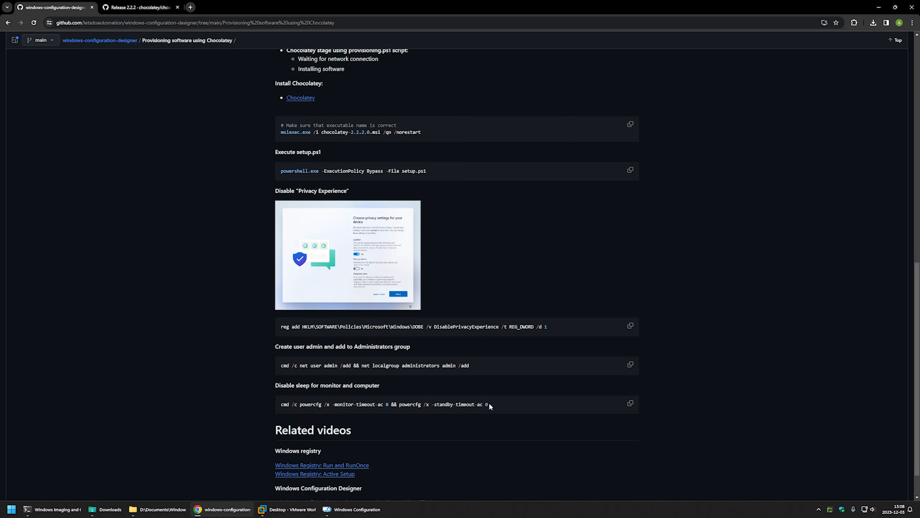
Step: Copy the powercfg command and, in Windows Configuration Designer, set disable_sleep's CommandLine to "cmd /c powercfg /x -monitor-timeout-ac 0 && powercfg /x -standby-timeout-ac 0"
drag(493, 403, 266, 396)
key(ctrl+c)
right_click(308, 404)
click(317, 415)
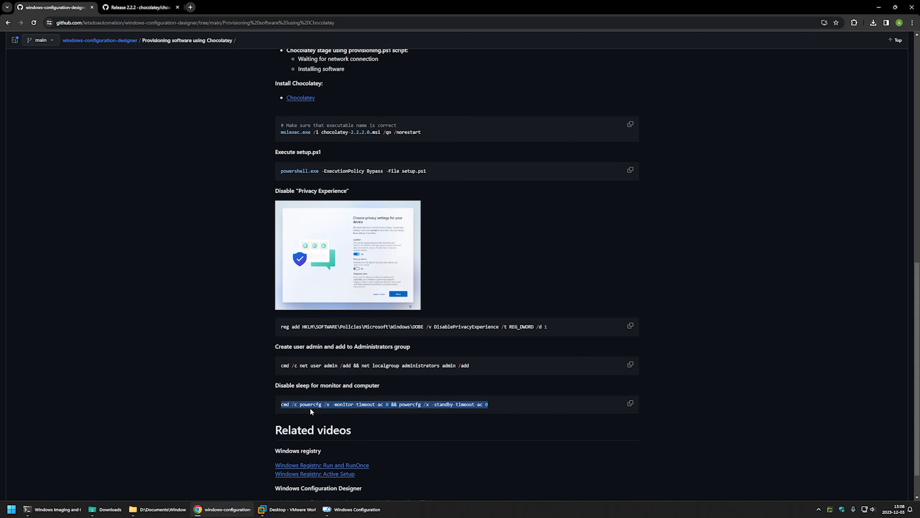
click(361, 514)
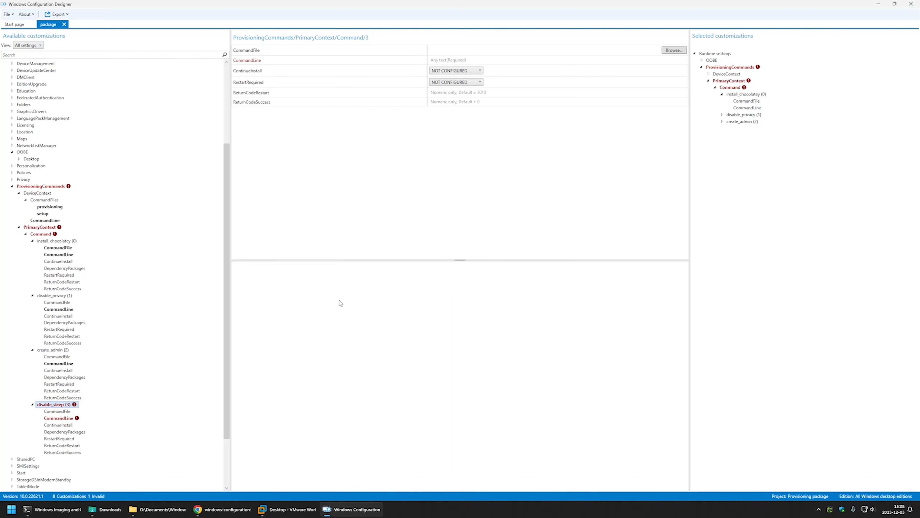
click(440, 60)
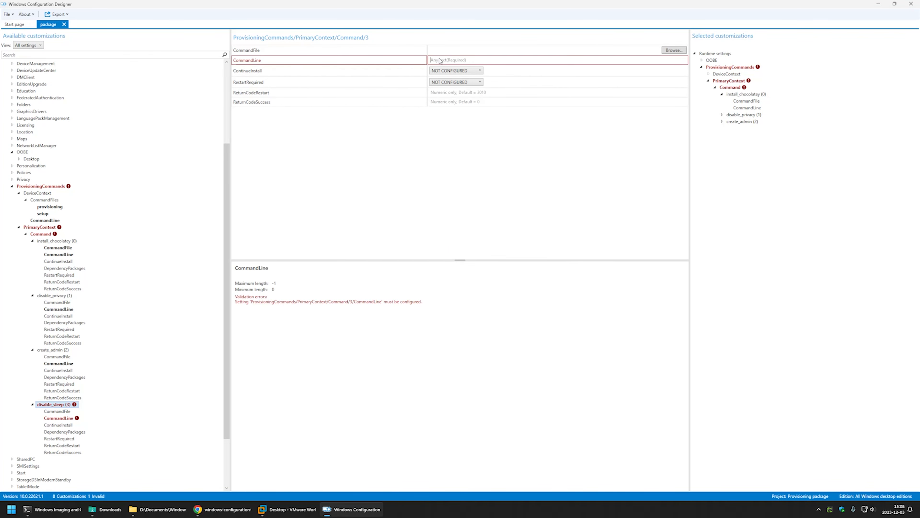
key(ctrl+v)
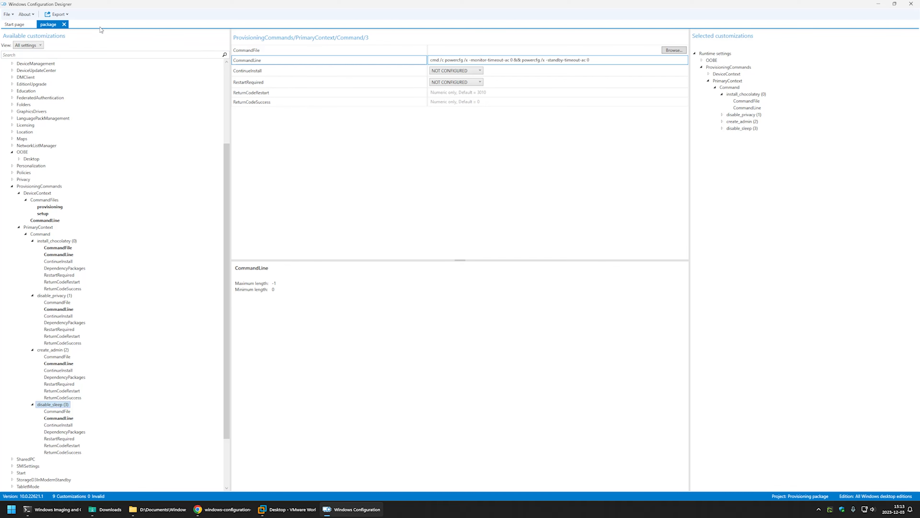
Step: Export and build the provisioning package with the default options, overwriting the existing package.ppkg
click(57, 15)
click(57, 22)
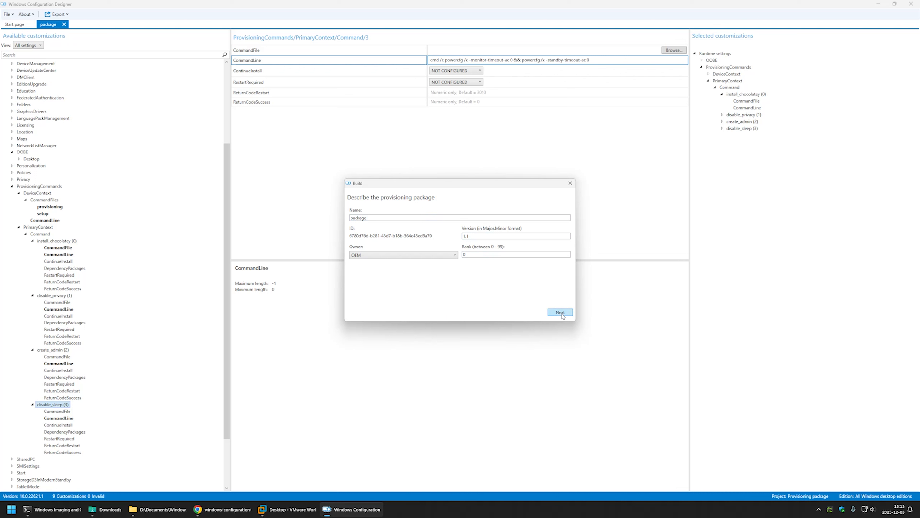
click(560, 313)
click(560, 312)
click(560, 312)
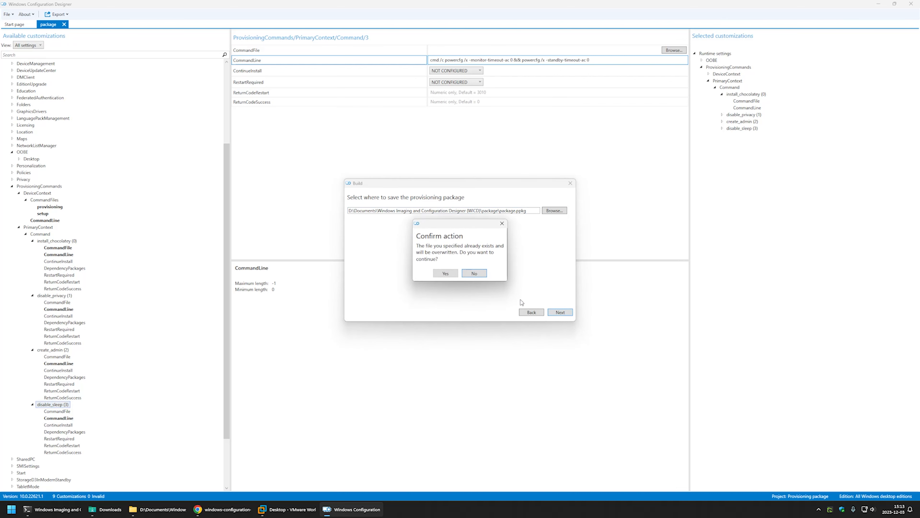
click(444, 272)
click(495, 312)
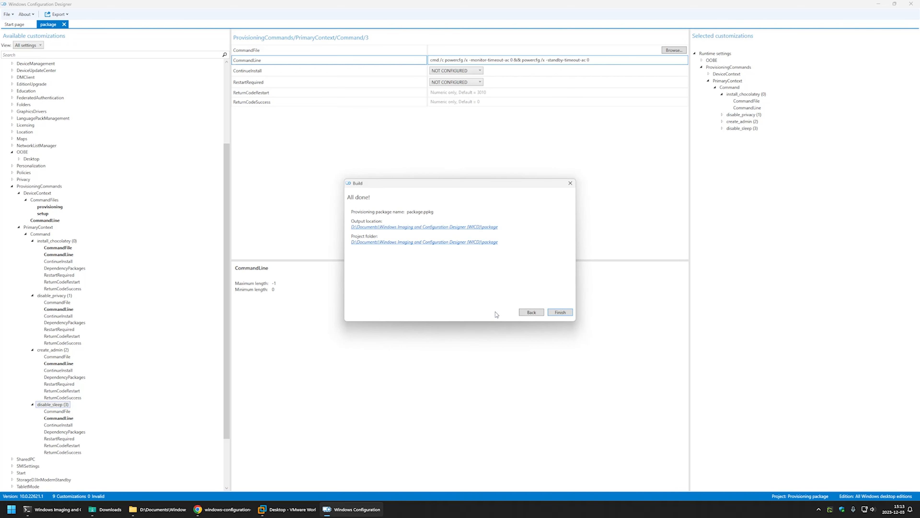
Step: Open the build's output folder and copy package.ppkg to New Volume (E:)
click(416, 227)
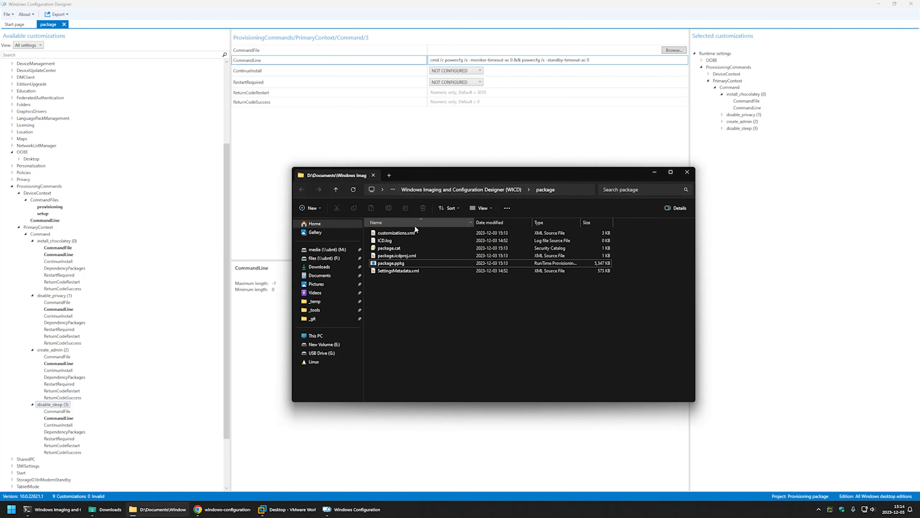
right_click(391, 264)
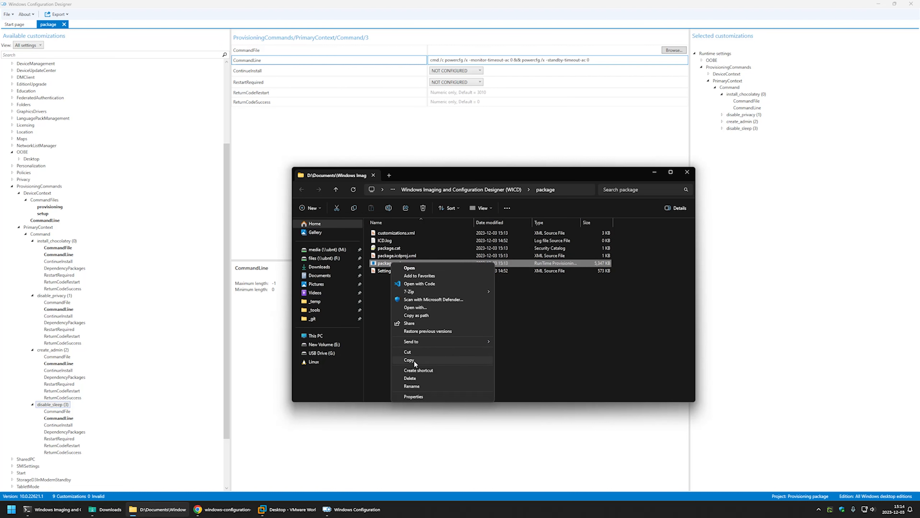
click(414, 360)
click(336, 343)
right_click(402, 236)
click(419, 287)
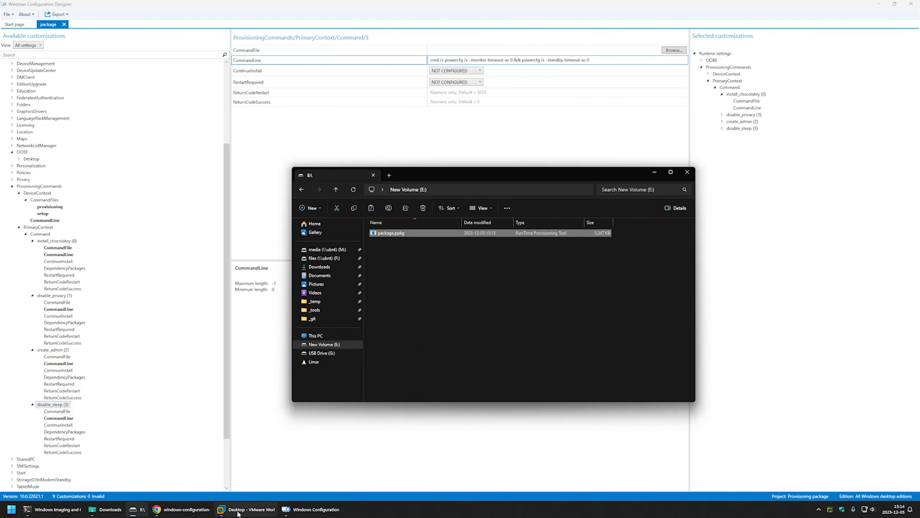
Step: Switch to VMware Workstation and review the Chocolatey output and desktop shortcuts in the Desktop virtual machine
click(235, 508)
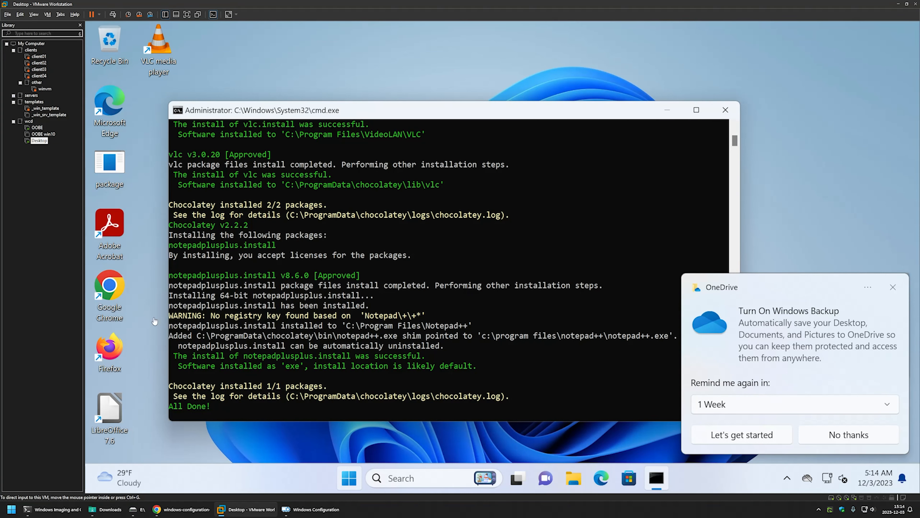
drag(217, 112, 225, 81)
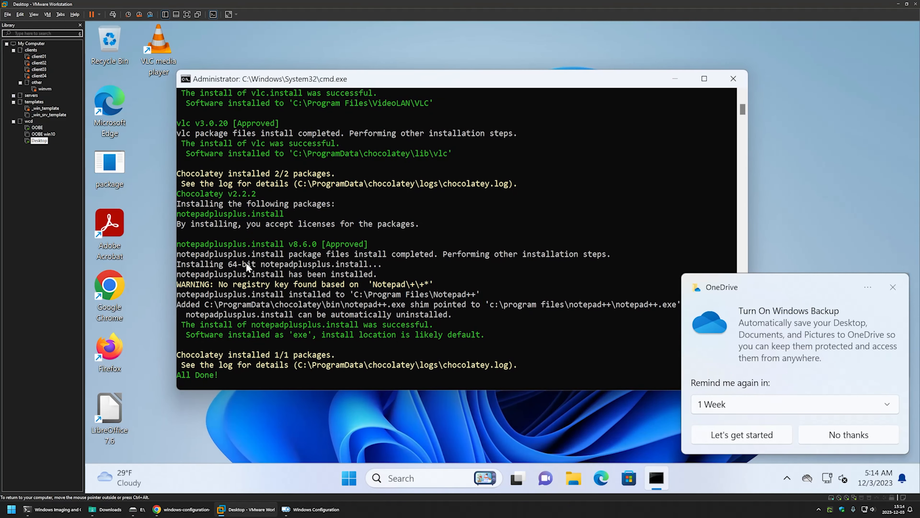
drag(161, 130, 96, 460)
click(222, 24)
drag(232, 24, 106, 189)
click(152, 197)
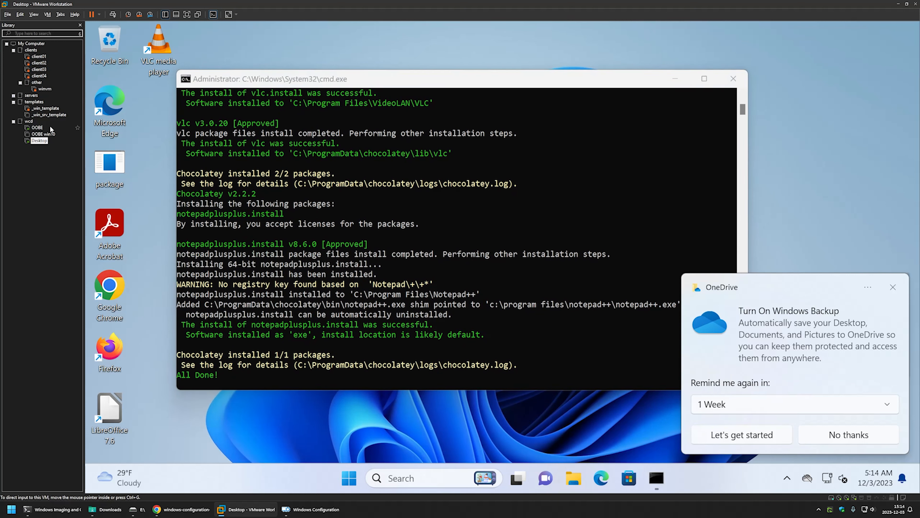
Step: Open the OOBE virtual machine and connect the Silicon Motion Type-C removable device to it from the host
click(38, 127)
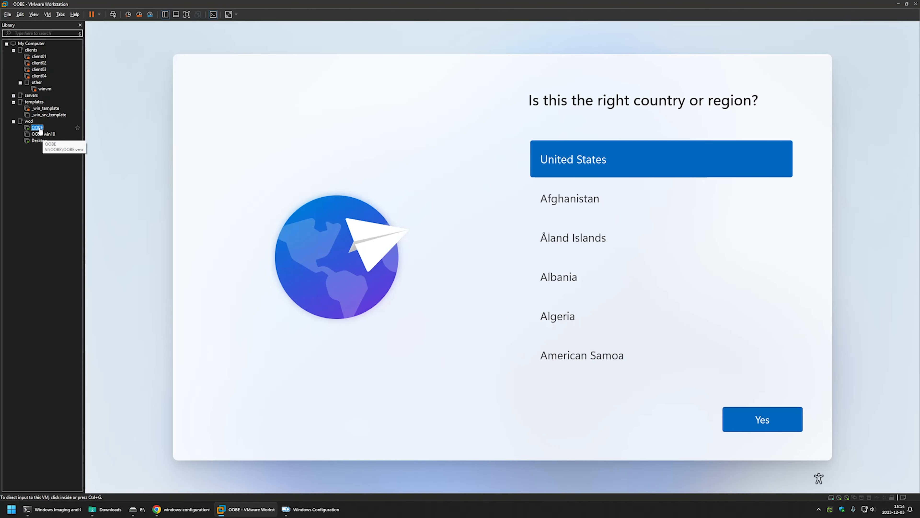
click(229, 152)
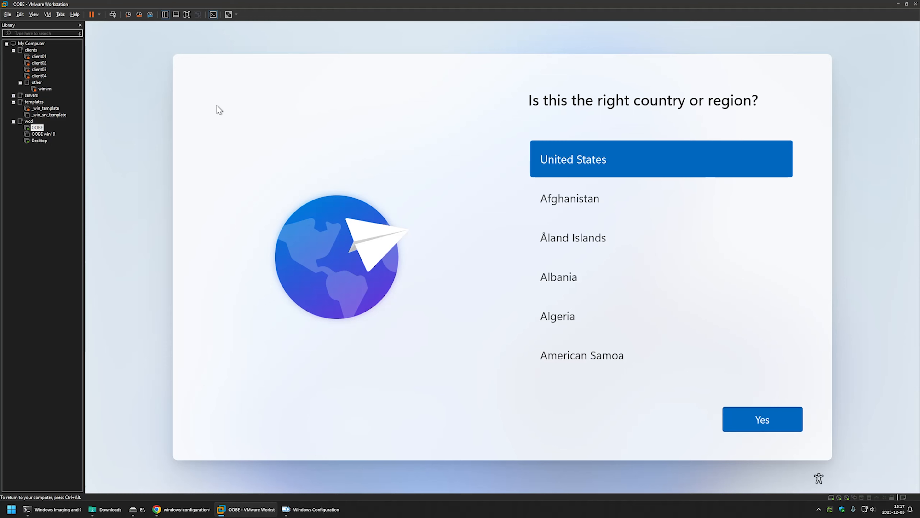
click(50, 14)
mouse_move(116, 32)
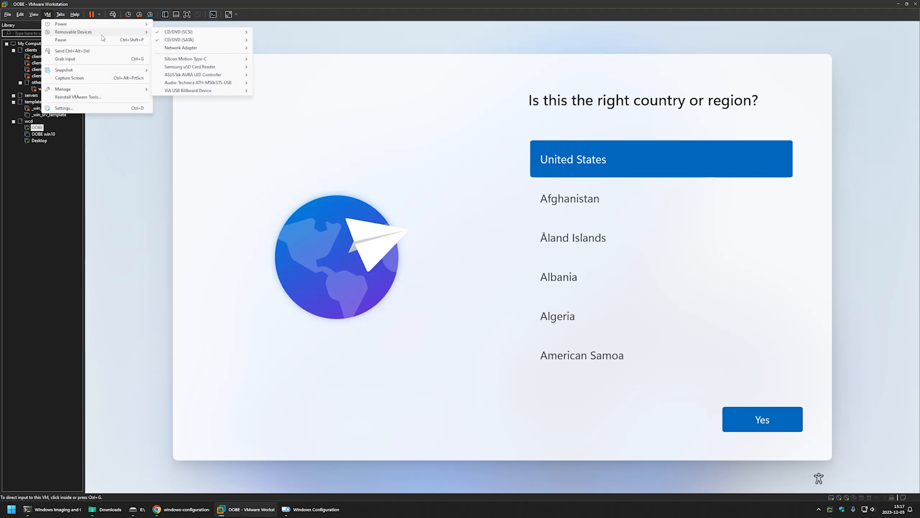
mouse_move(190, 58)
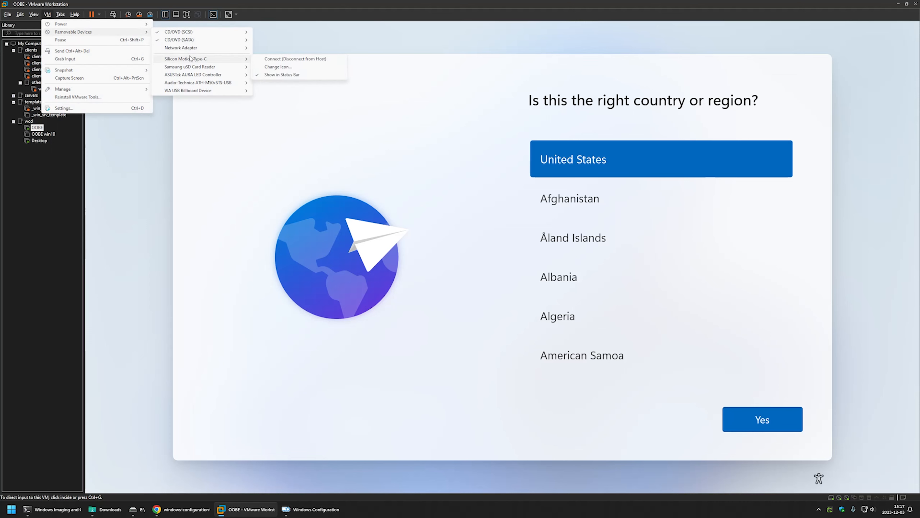
click(267, 59)
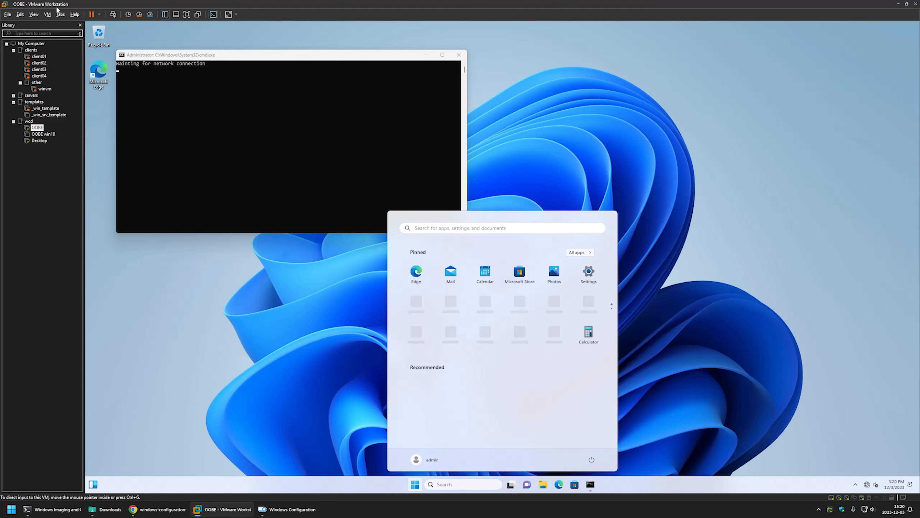
Step: Connect the network adapter of the OOBE virtual machine
click(49, 14)
mouse_move(63, 33)
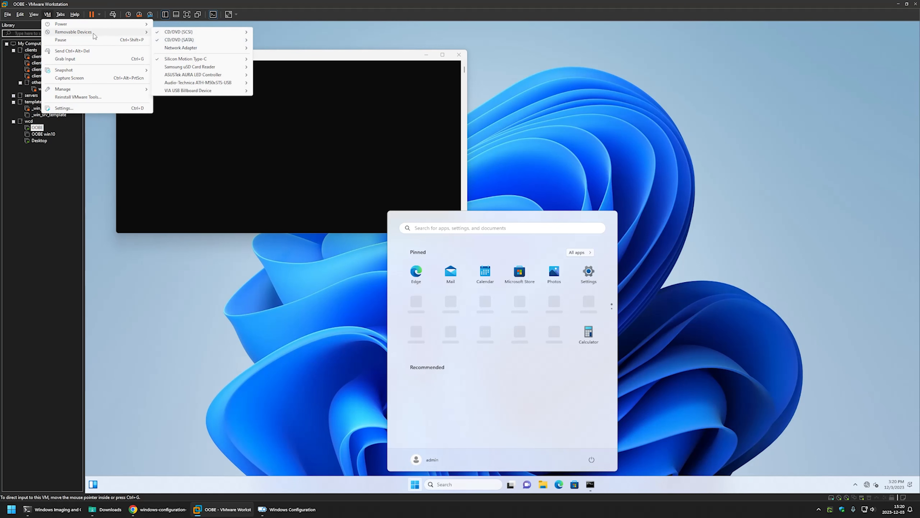
mouse_move(210, 49)
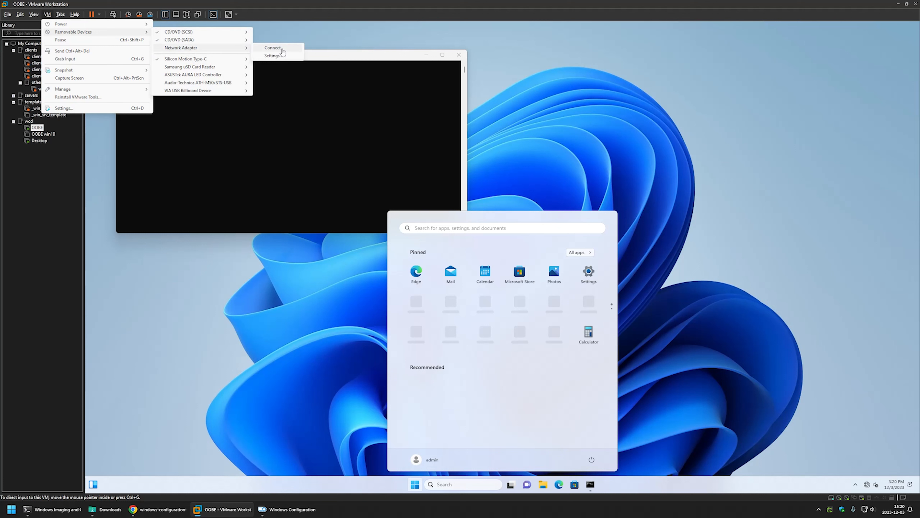
click(282, 49)
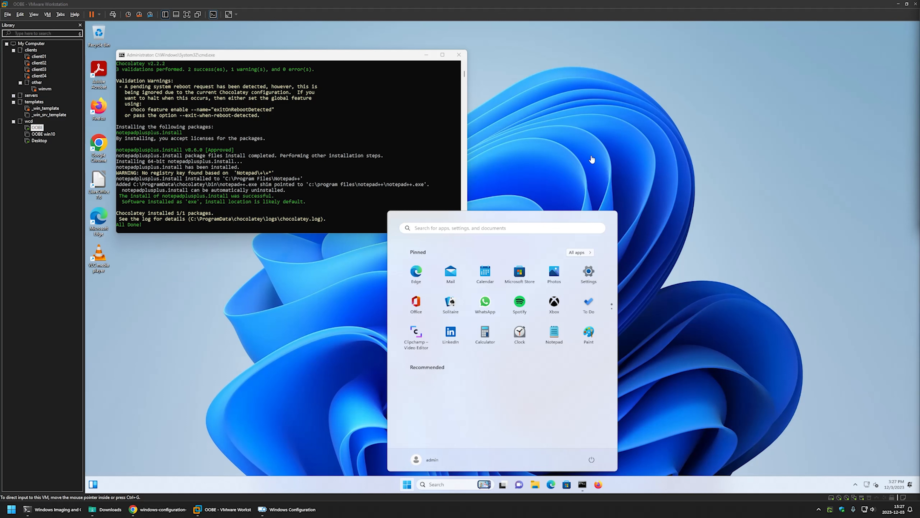
Step: Open Control Panel in the OOBE virtual machine and display the list of installed programs
click(142, 229)
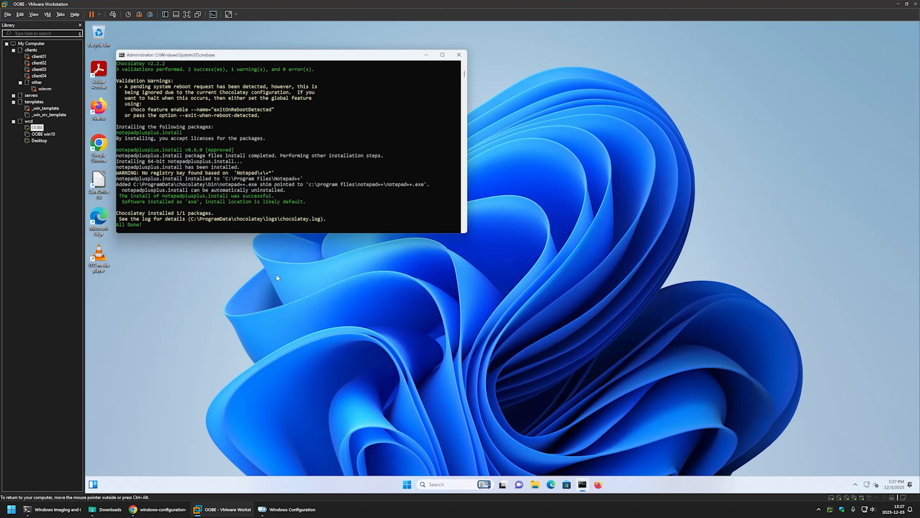
click(406, 482)
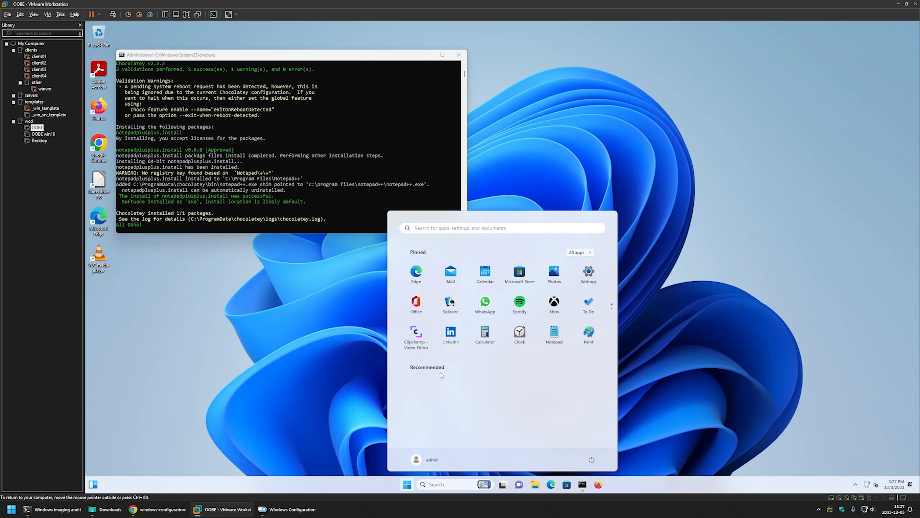
text(con)
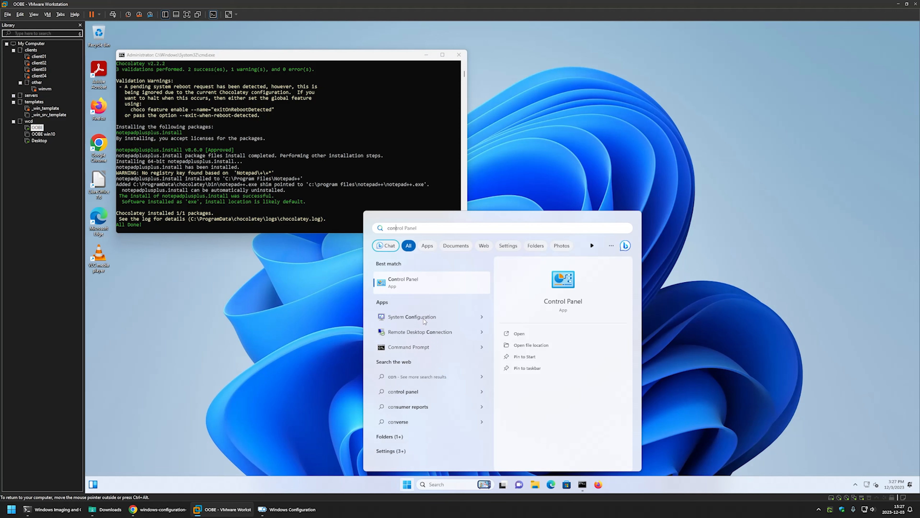
key(Return)
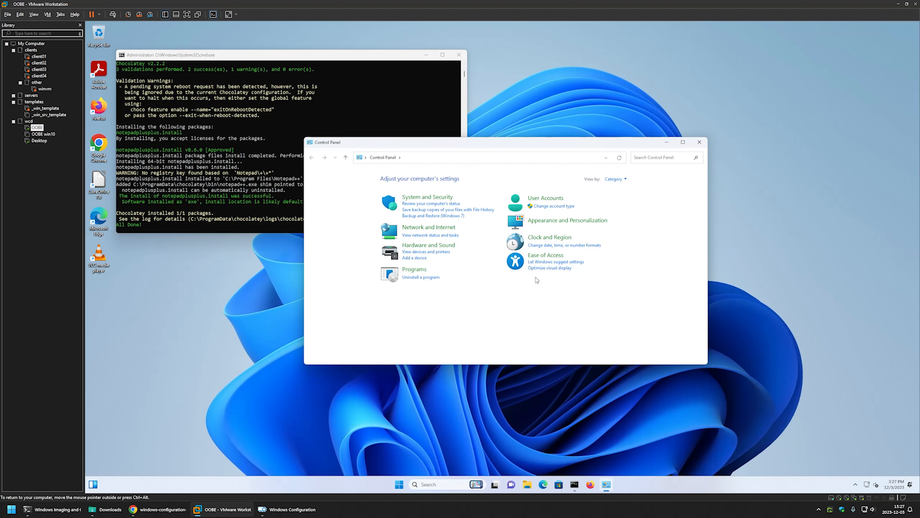
click(420, 277)
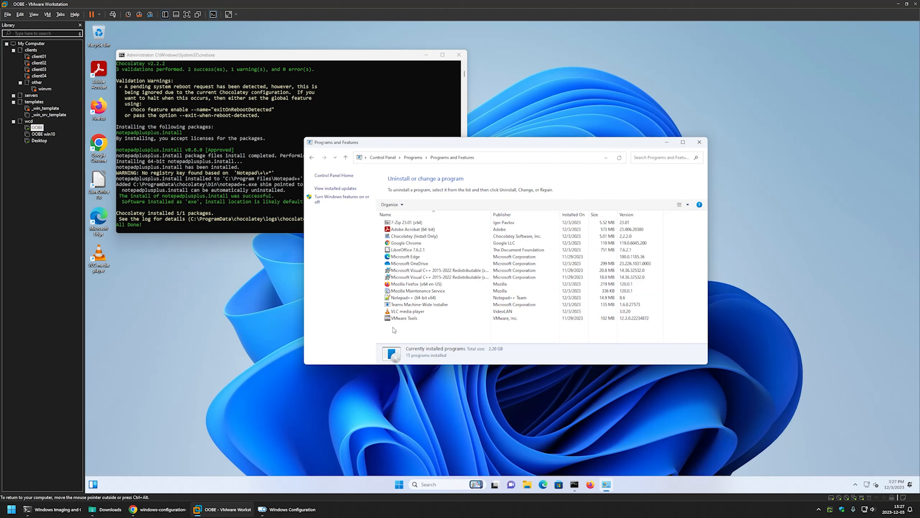
Step: Check the installed programs list for 7-Zip, Adobe Acrobat, Google Chrome, LibreOffice, Mozilla Firefox, Notepad++, Teams Machine-Wide Installer and VLC media player
click(405, 222)
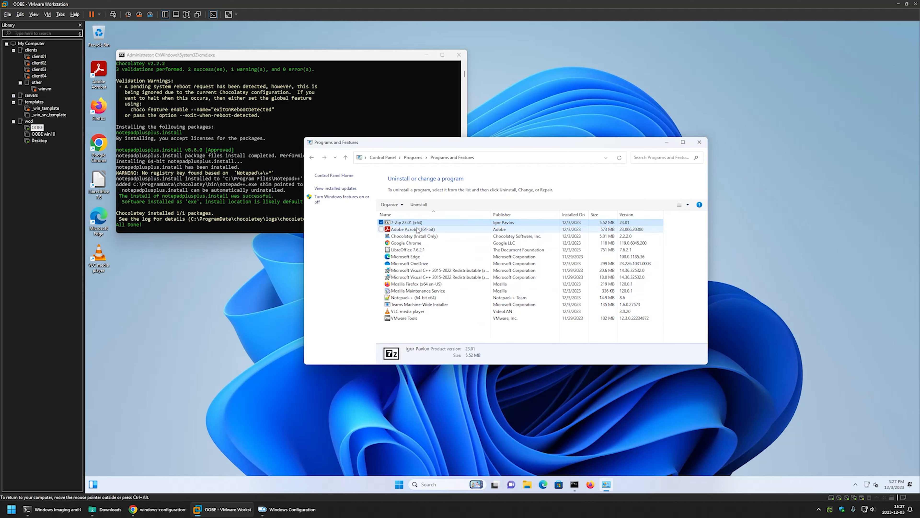
click(413, 229)
click(413, 242)
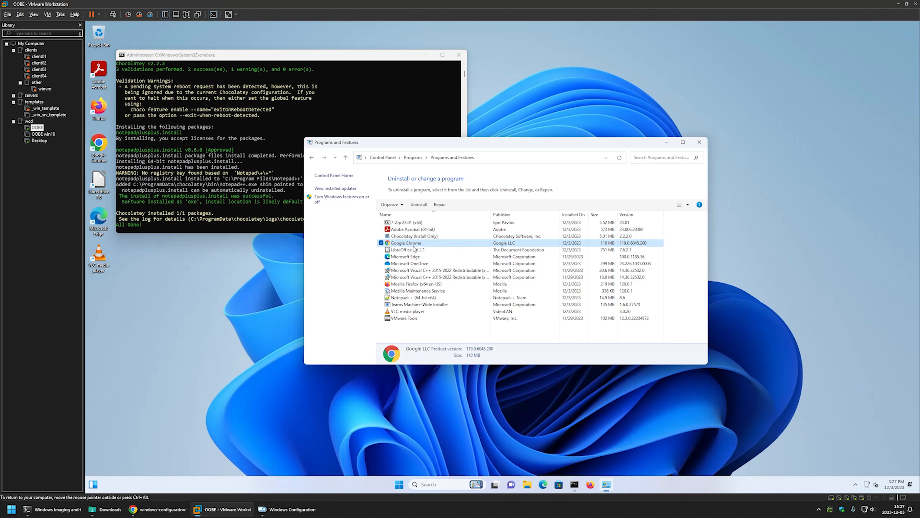
click(412, 249)
click(418, 284)
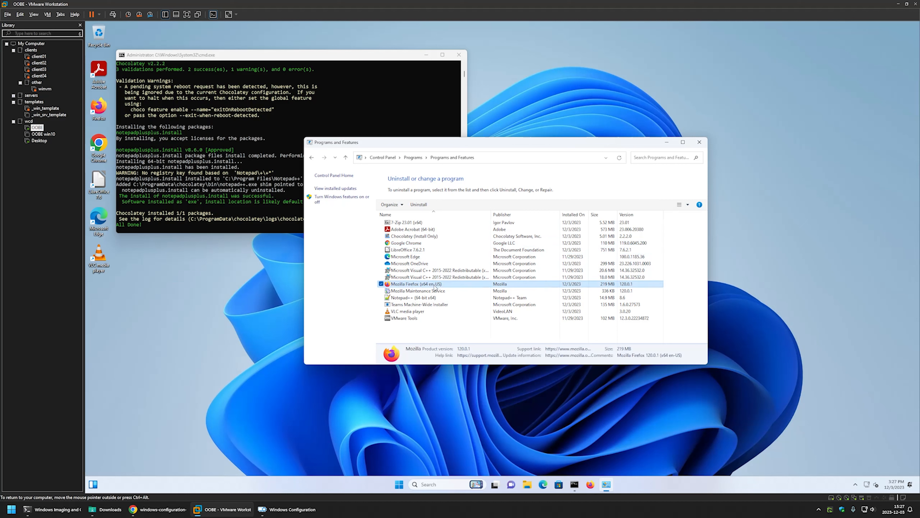
click(426, 297)
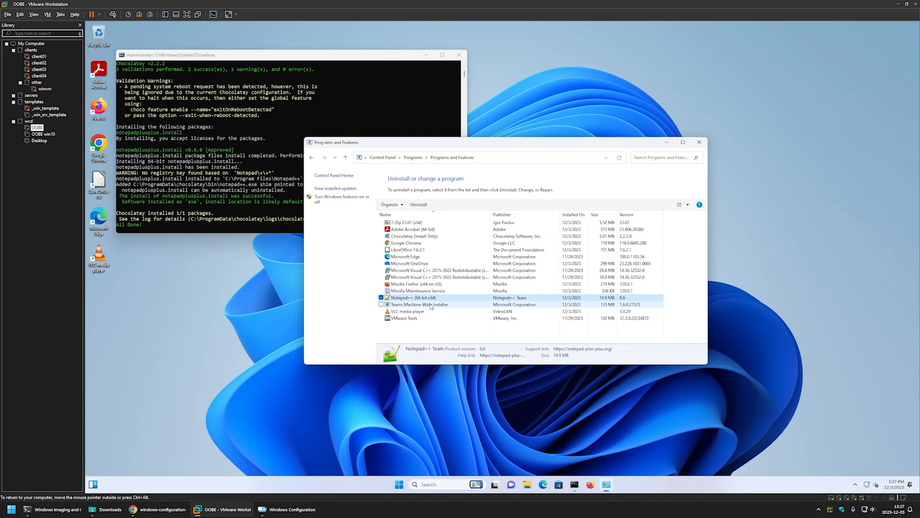
click(431, 305)
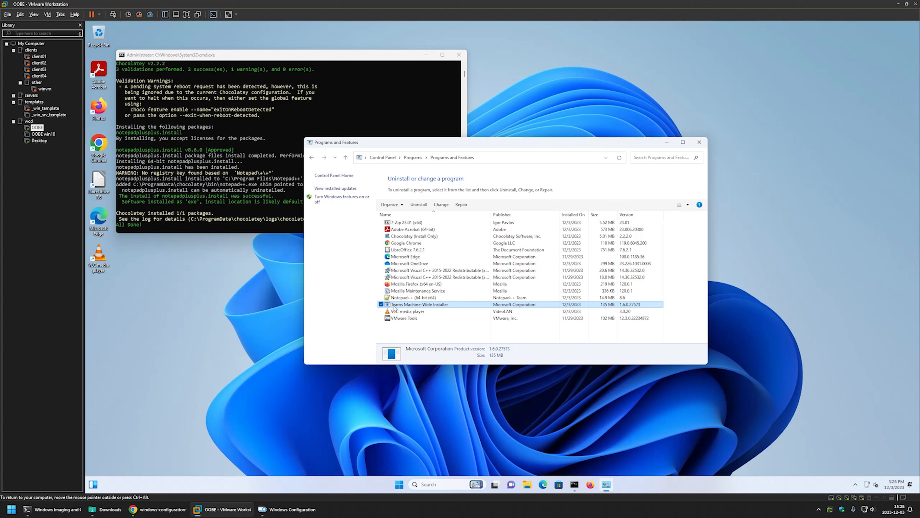
click(413, 312)
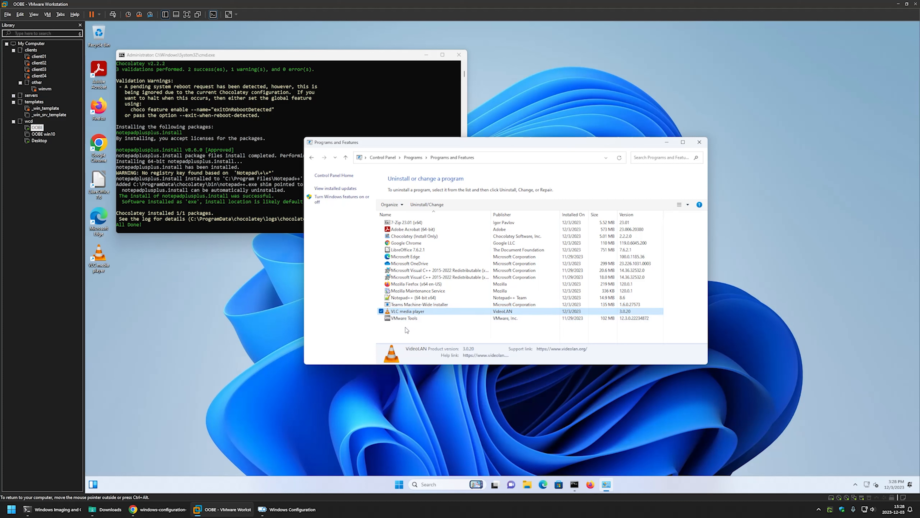
Step: Search Control Panel for "power" and open the Balanced plan's settings in Power Options to check the display and sleep timeouts
click(382, 156)
click(653, 157)
text(power)
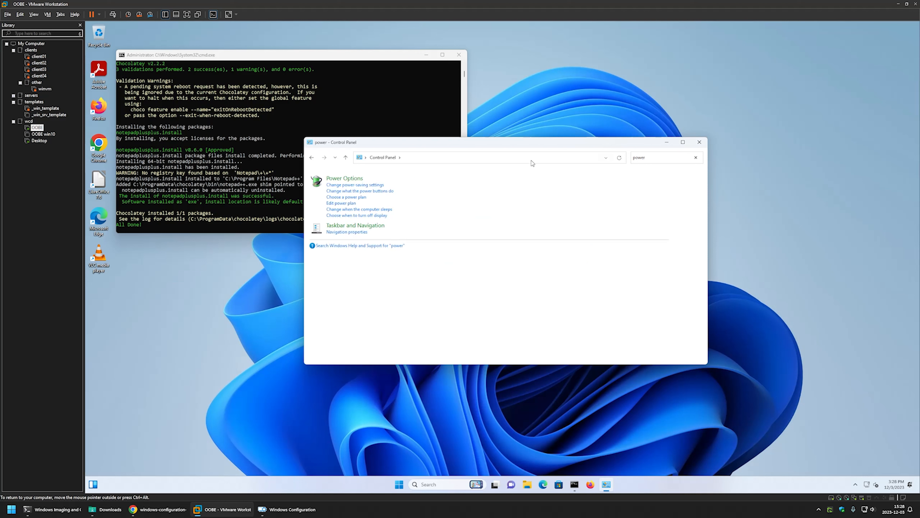
click(453, 179)
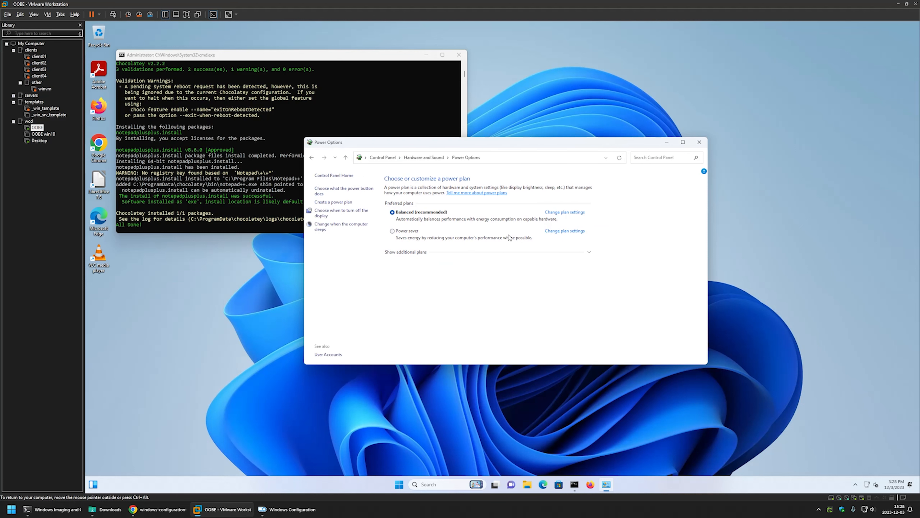
click(577, 212)
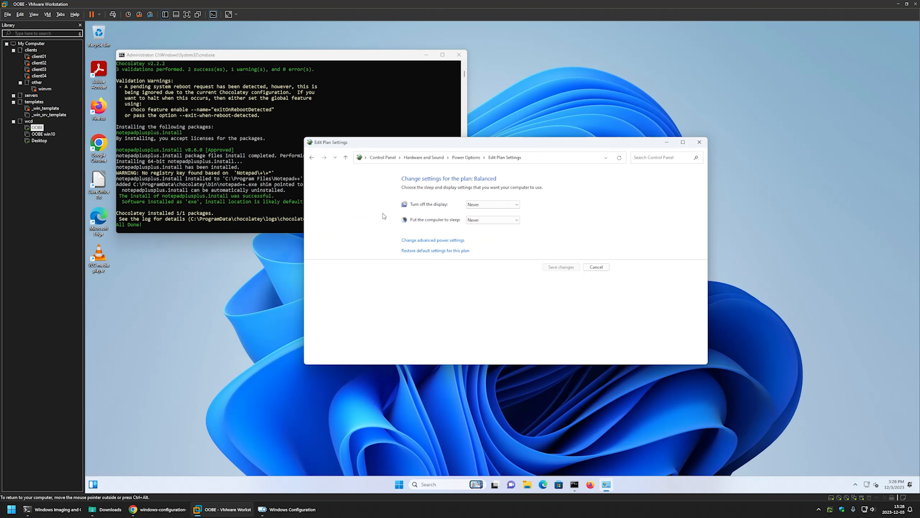